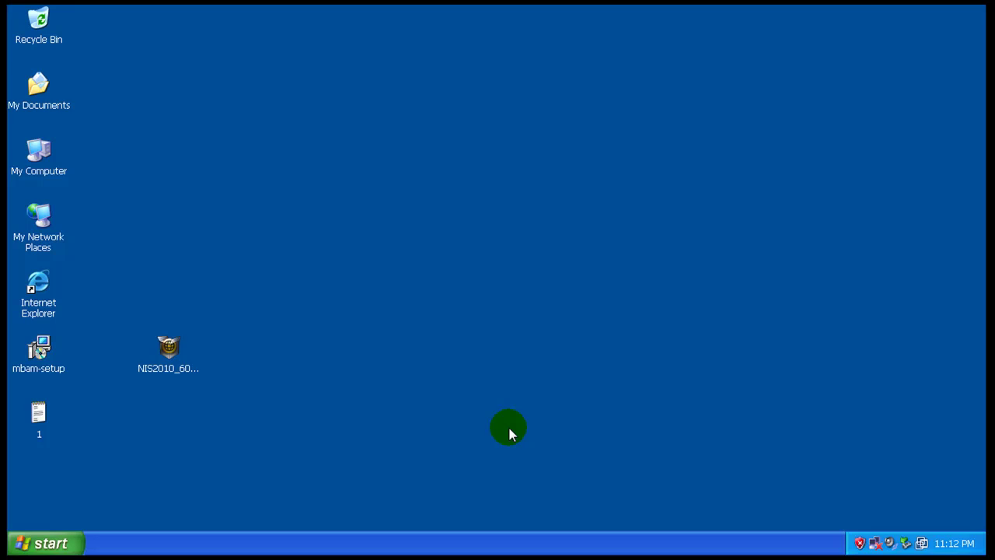
Move the NIS2010_60dayTMD installer icon to the open area near the middle of the desktop
left_click(261, 356)
left_click_drag(369, 294, 415, 270)
left_click(557, 315)
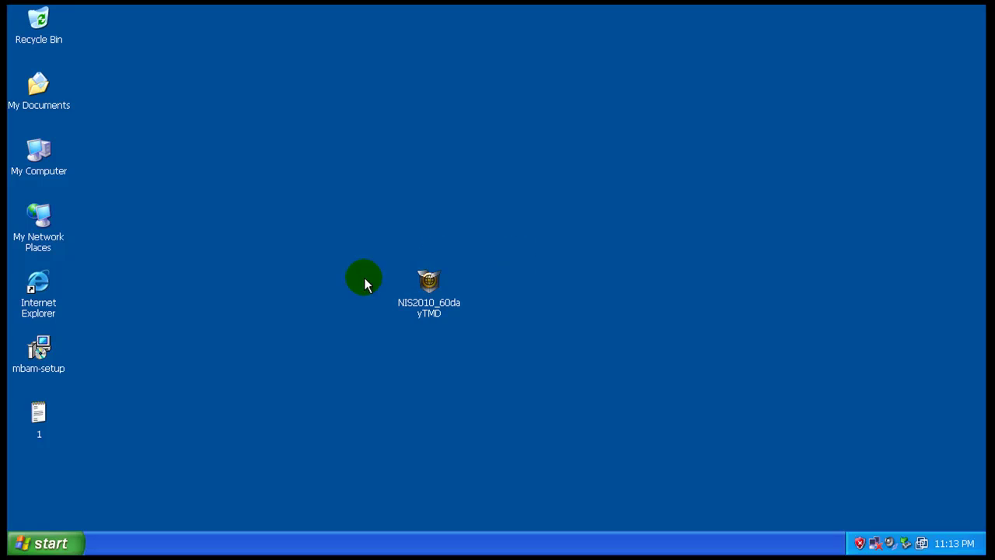
left_click_drag(362, 231, 493, 321)
left_click(536, 398)
left_click(552, 389)
left_click_drag(523, 379, 314, 248)
left_click(356, 257)
Check the file size of the NIS2010_60dayTMD installer in its properties, leaving them unchanged
right_click(437, 278)
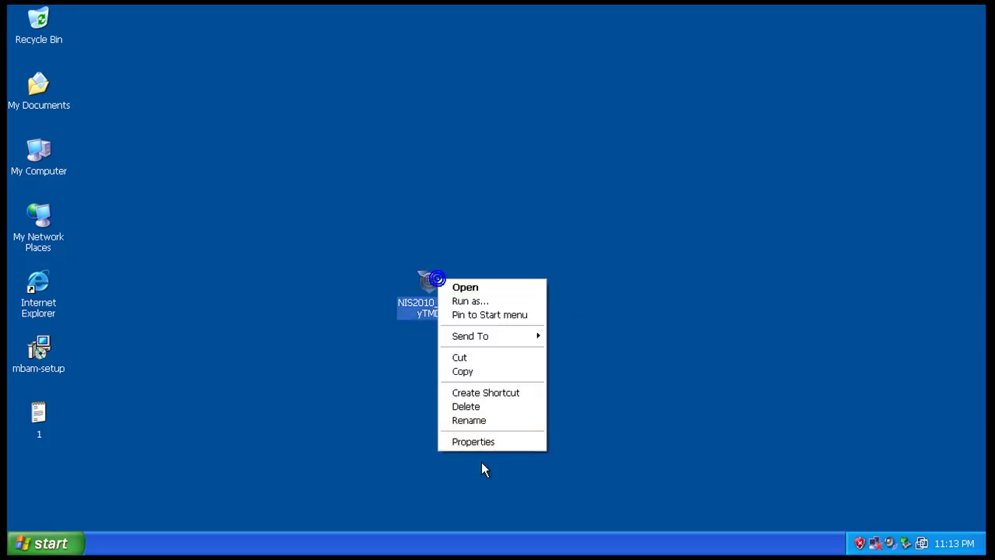
left_click(488, 442)
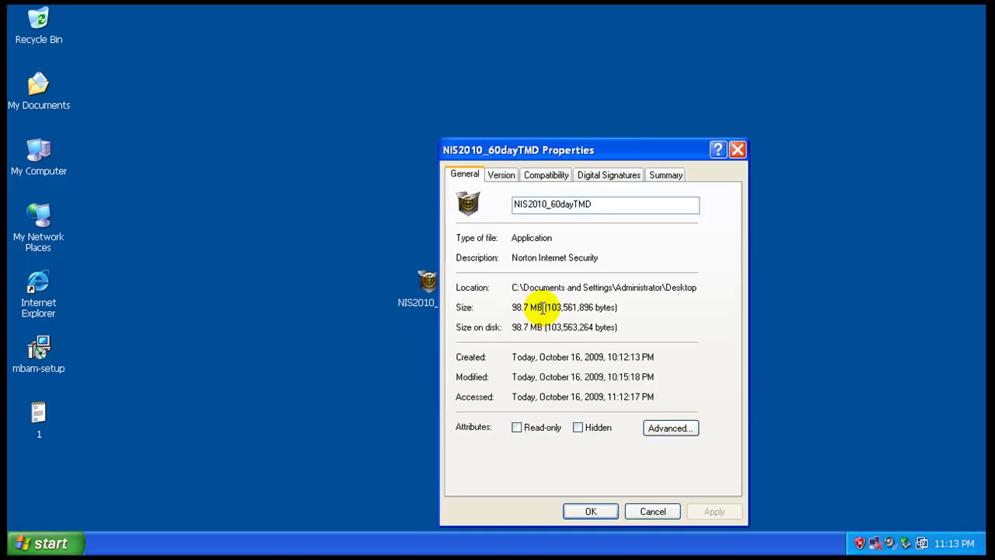
left_click_drag(543, 307, 512, 308)
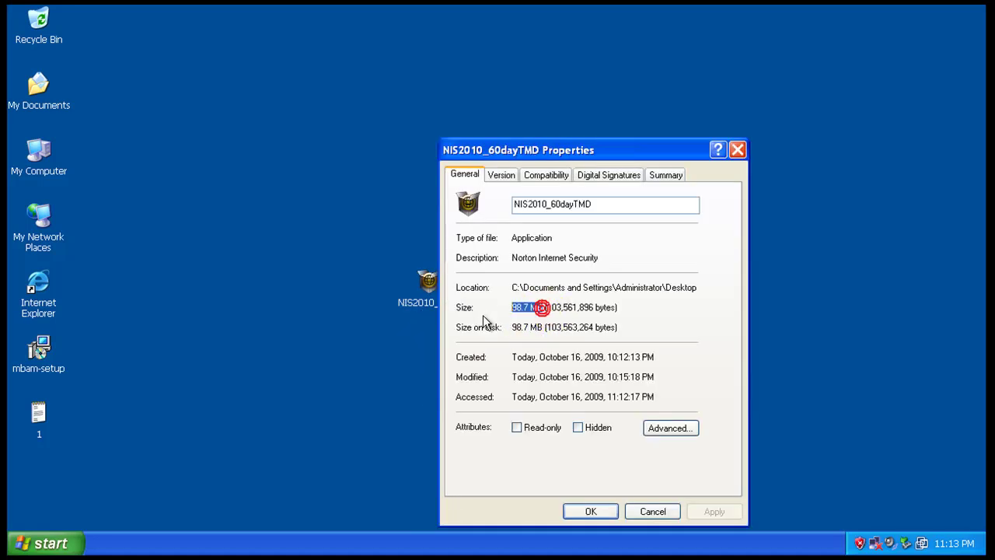
left_click(657, 512)
Launch the NIS2010_60dayTMD installer, accept the licence and install Norton Internet Security 2010
left_click(584, 321)
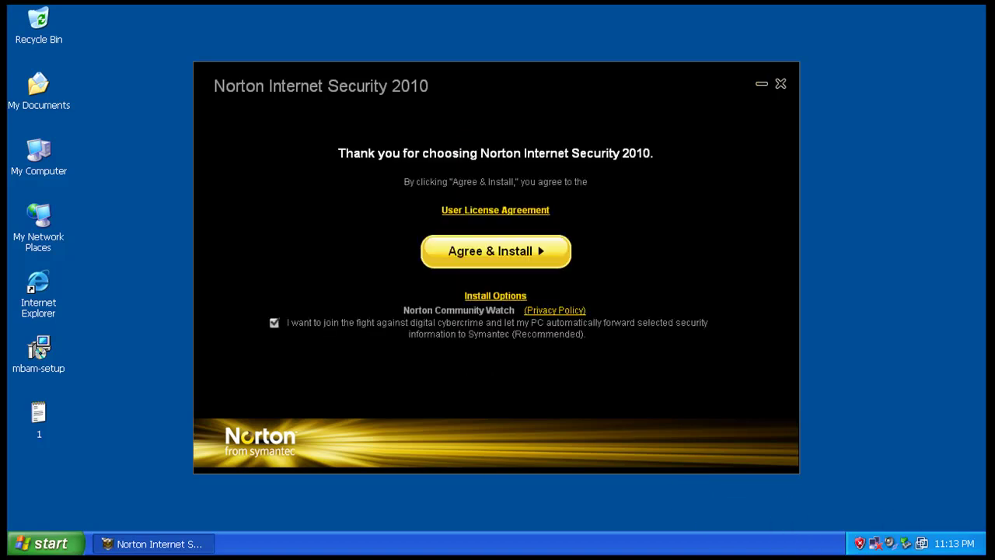
left_click(520, 252)
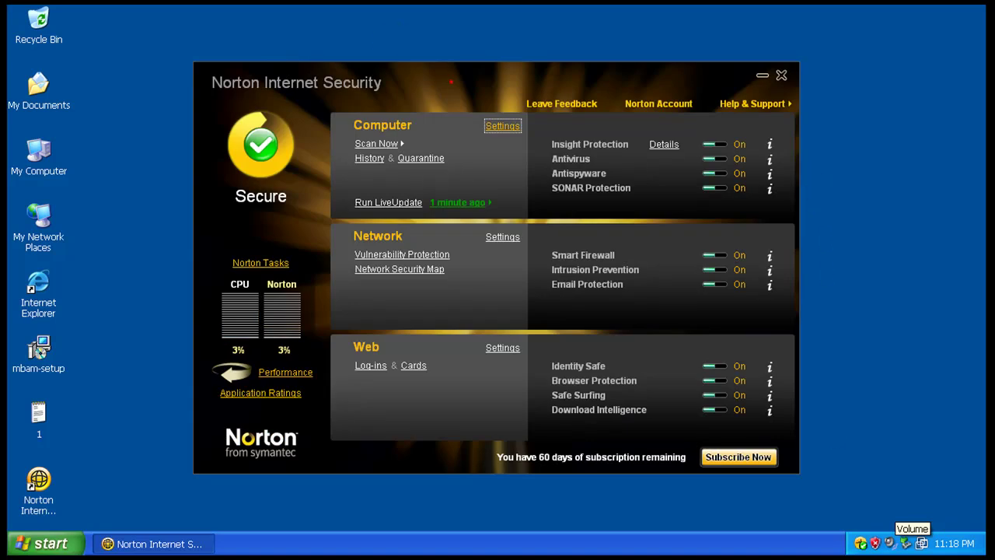
left_click(504, 132)
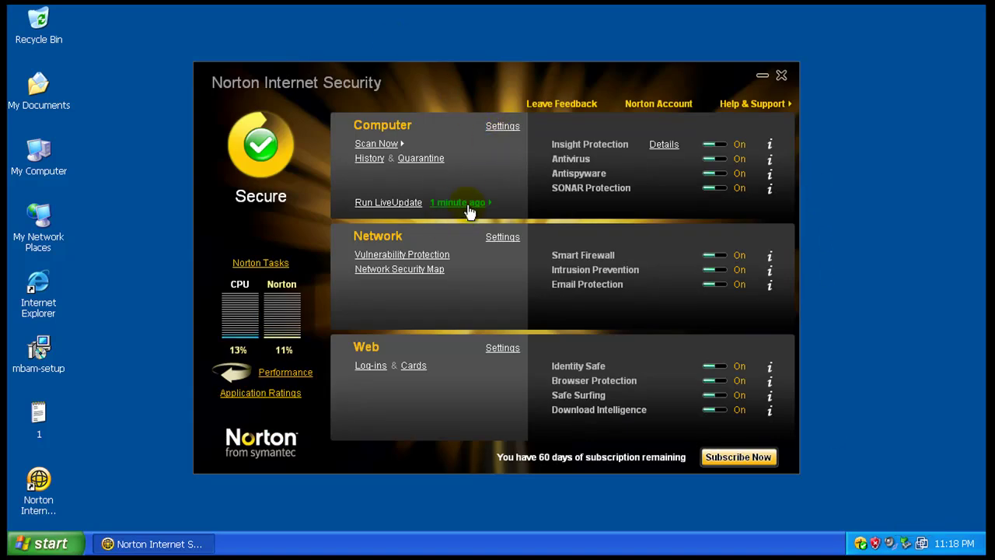
left_click(468, 204)
left_click(513, 170)
left_click(503, 126)
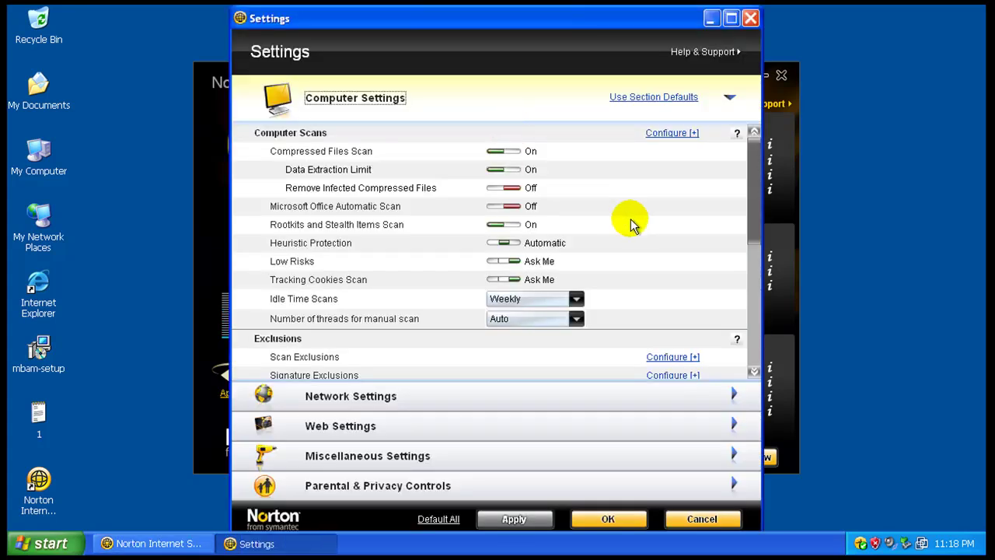
scroll(631, 225, "down", 1)
scroll(631, 224, "down", 5)
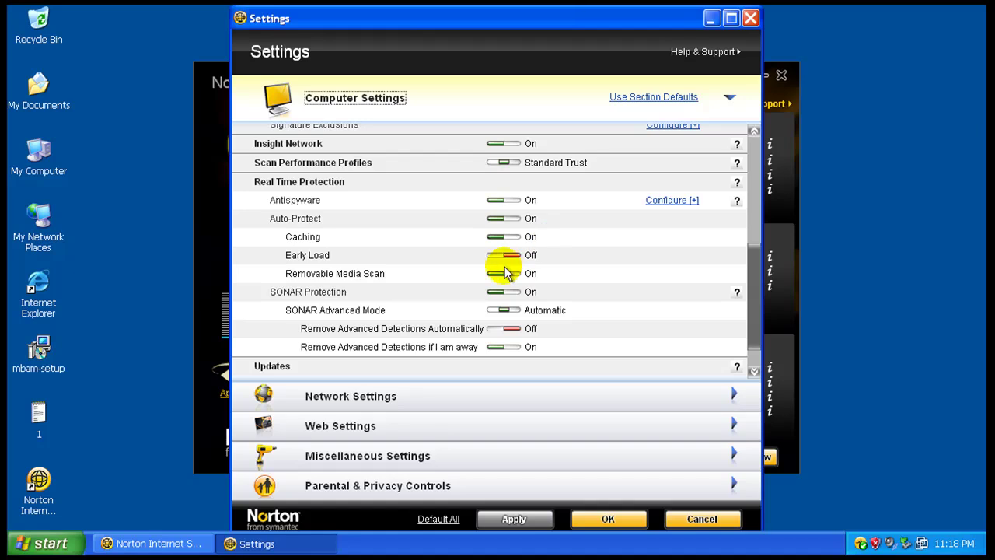
left_click(510, 259)
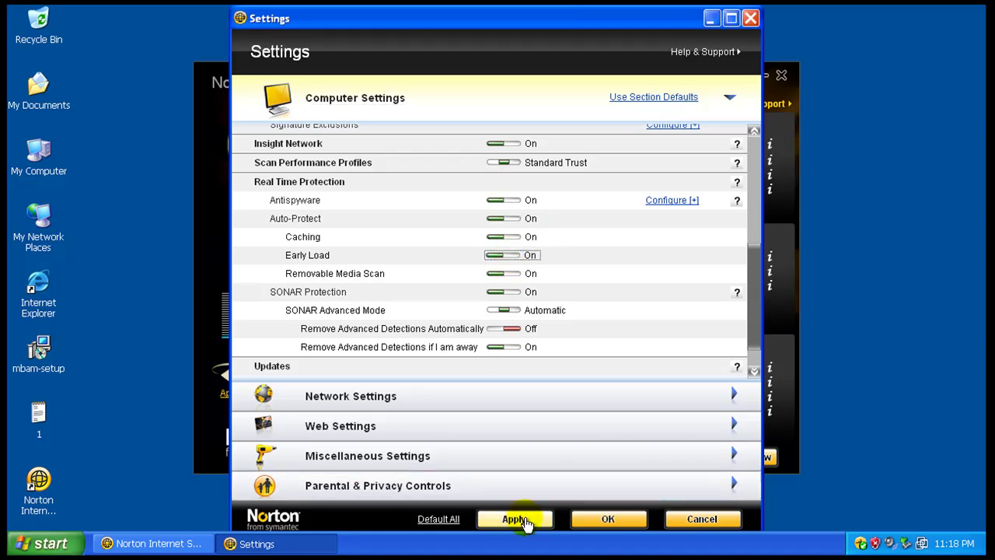
left_click(522, 521)
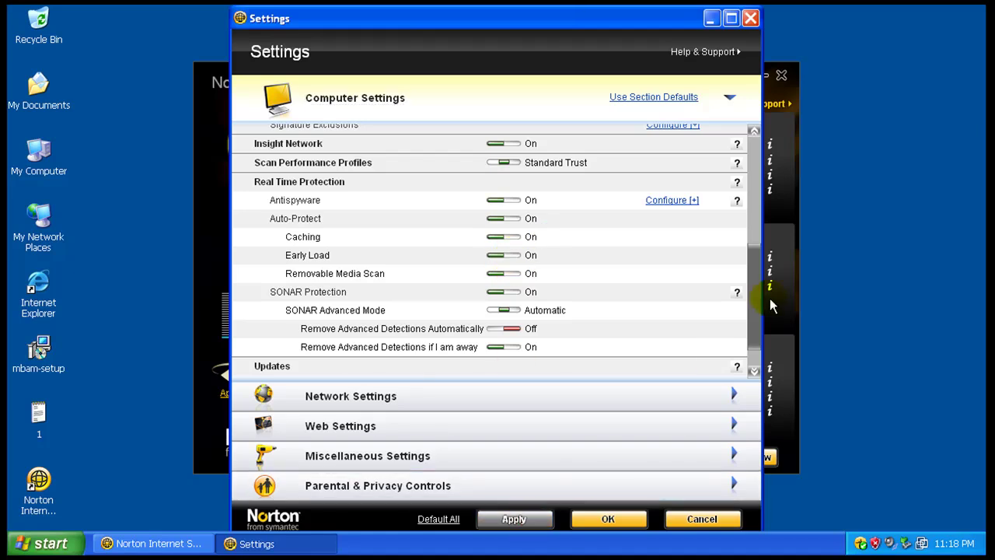
left_click(607, 518)
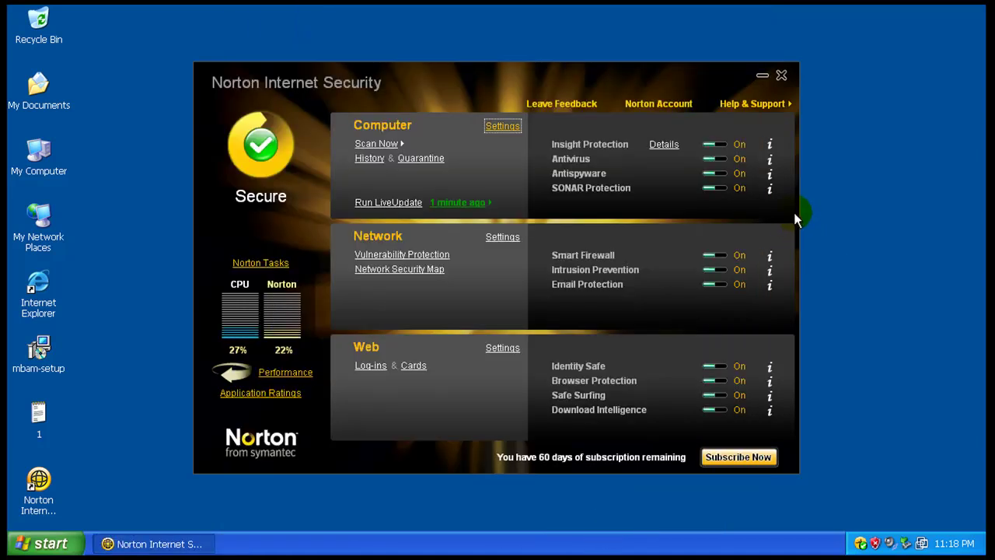
left_click(782, 77)
Open Internet Explorer and the text file 1 from the desktop, and arrange both windows so the URL list stays readable
left_click(39, 284)
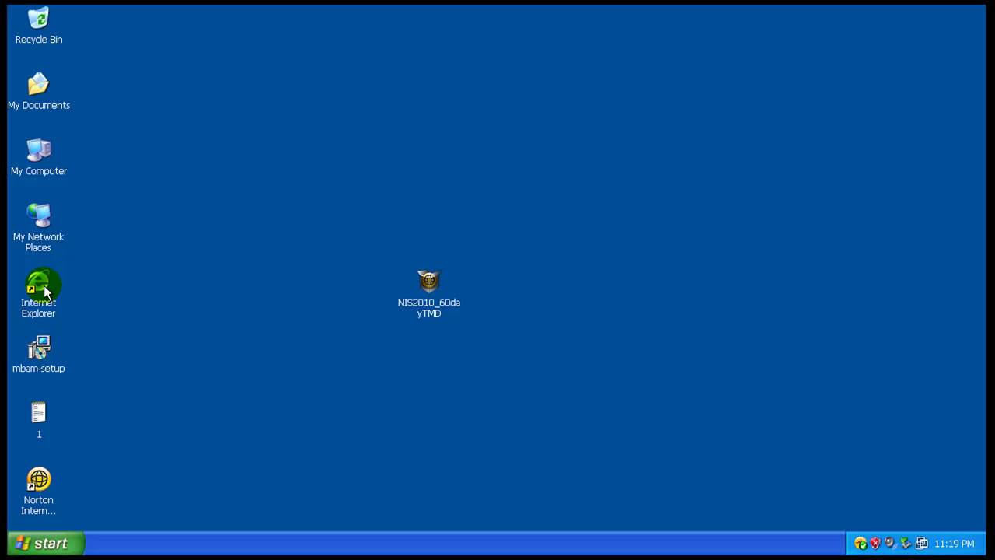
double_click(43, 414)
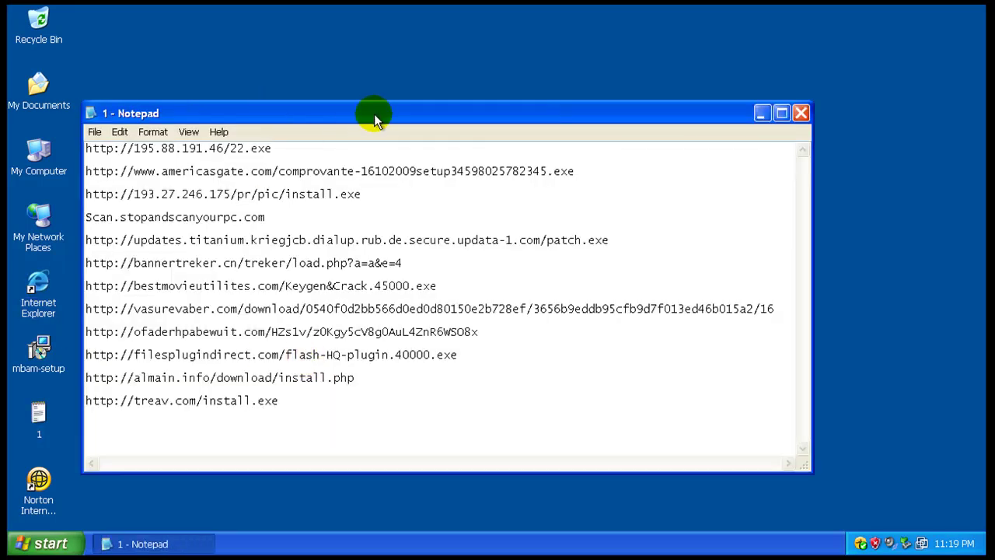
left_click_drag(372, 115, 318, 160)
left_click(348, 85)
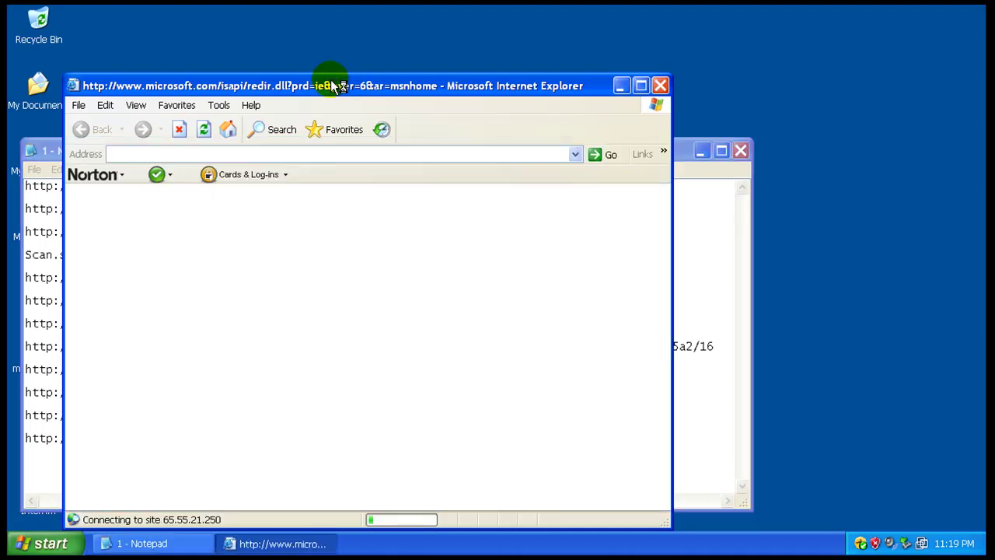
left_click_drag(329, 82, 573, 60)
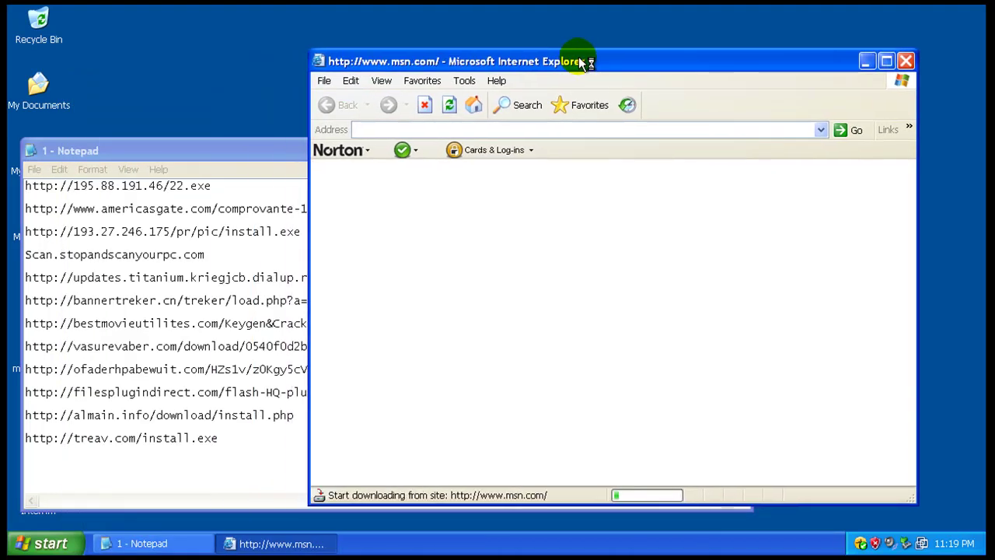
double_click(185, 185)
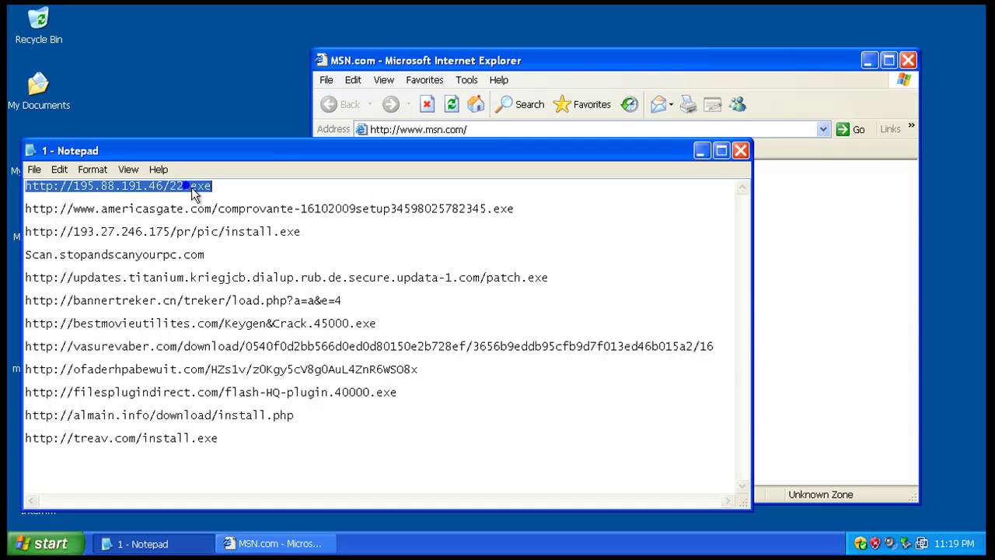
right_click(188, 187)
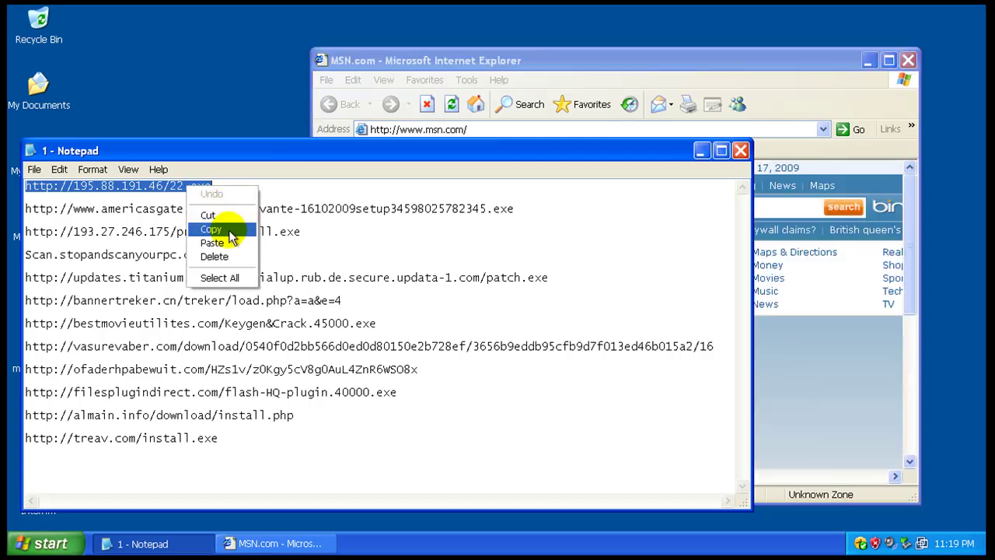
left_click(231, 230)
Try to load the copied URL in Internet Explorer by pasting it after the existing msn.com address
left_click(536, 62)
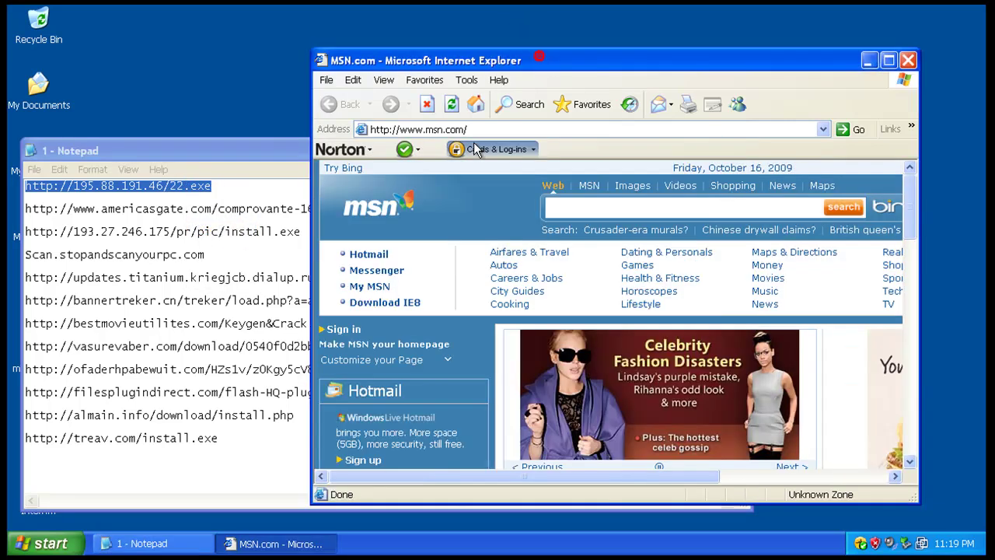
left_click(482, 129)
right_click(488, 130)
left_click(531, 187)
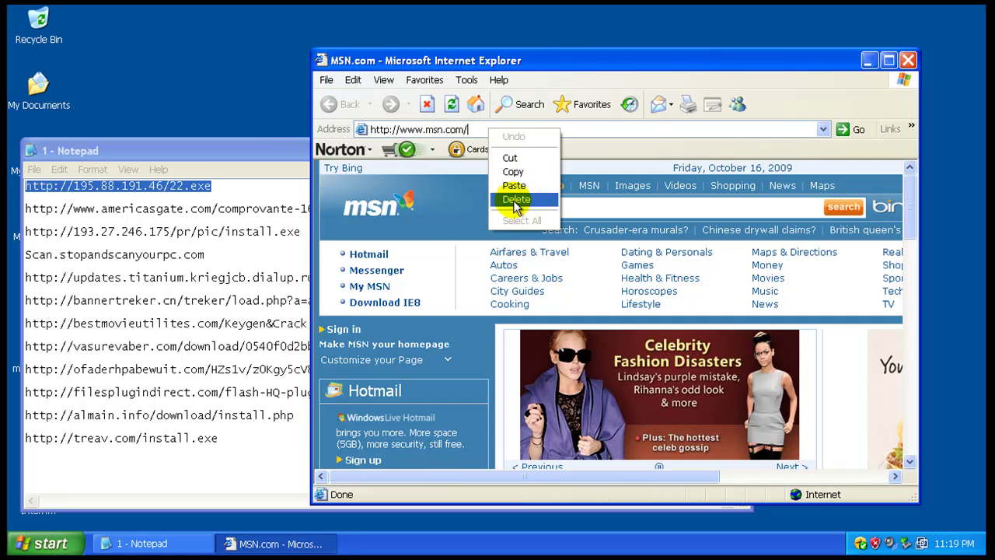
left_click(526, 187)
key("Return")
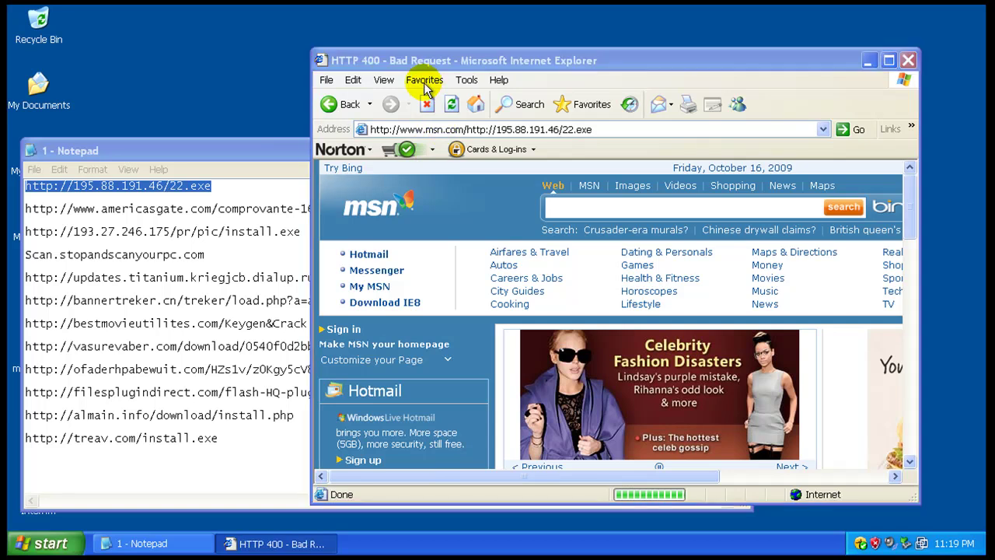
left_click(430, 129)
right_click(430, 128)
left_click(487, 186)
key("Return")
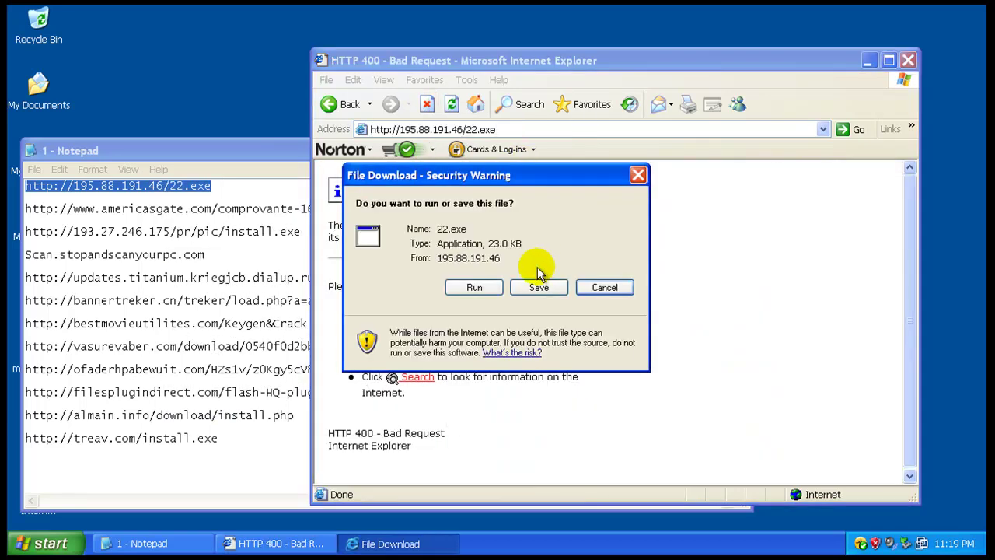
left_click(488, 287)
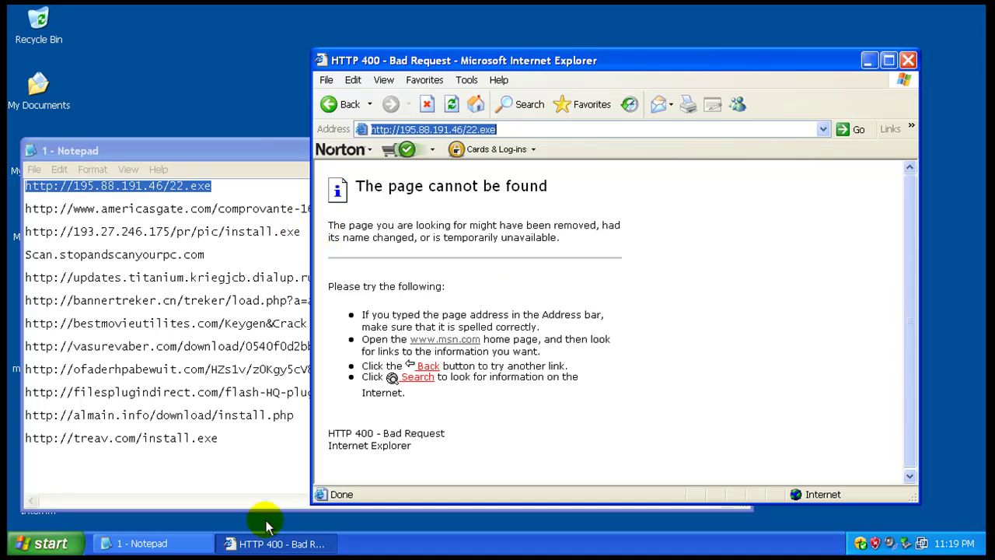
left_click(540, 259)
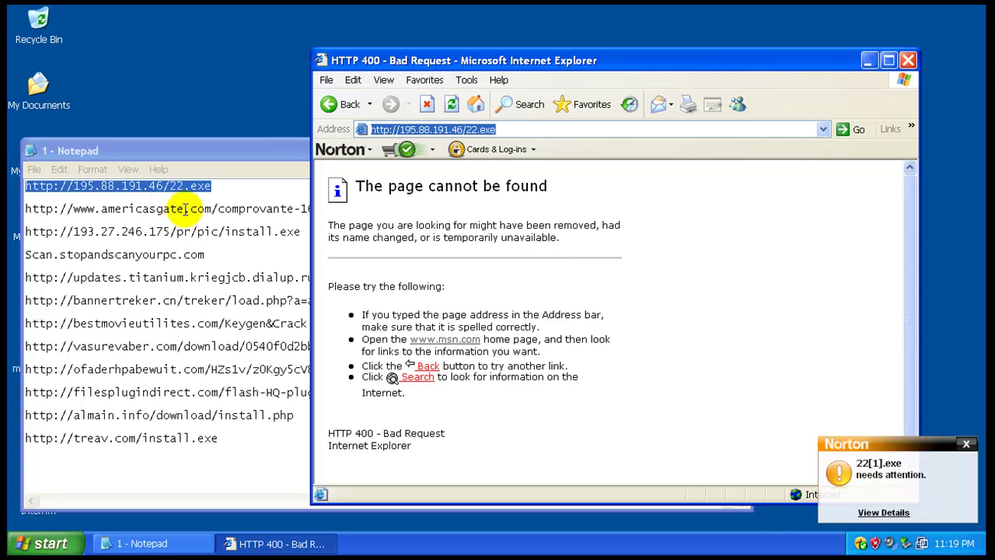
Open Norton's alert details for 22[1].exe, turn off always allowing the file, run it anyway and dismiss the alert
left_click(884, 511)
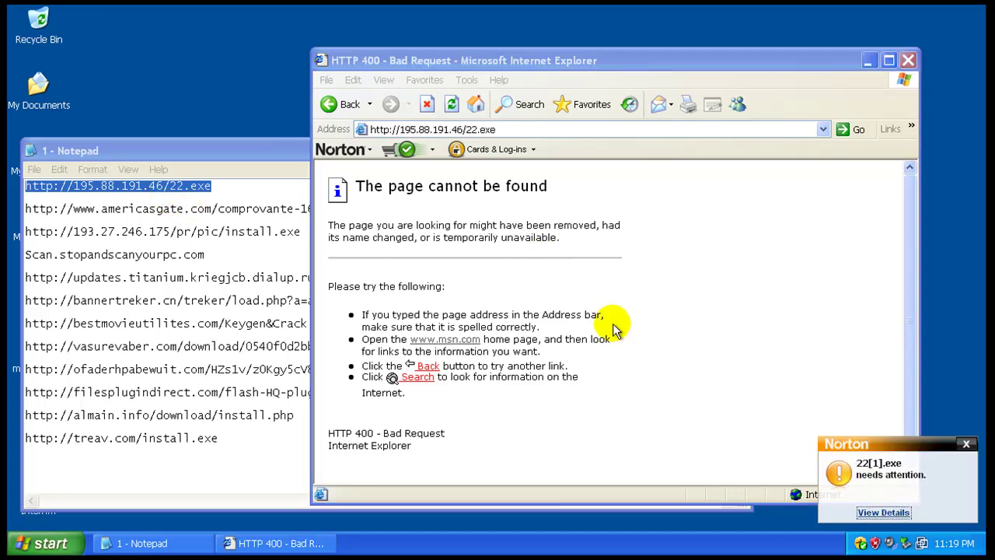
left_click(884, 512)
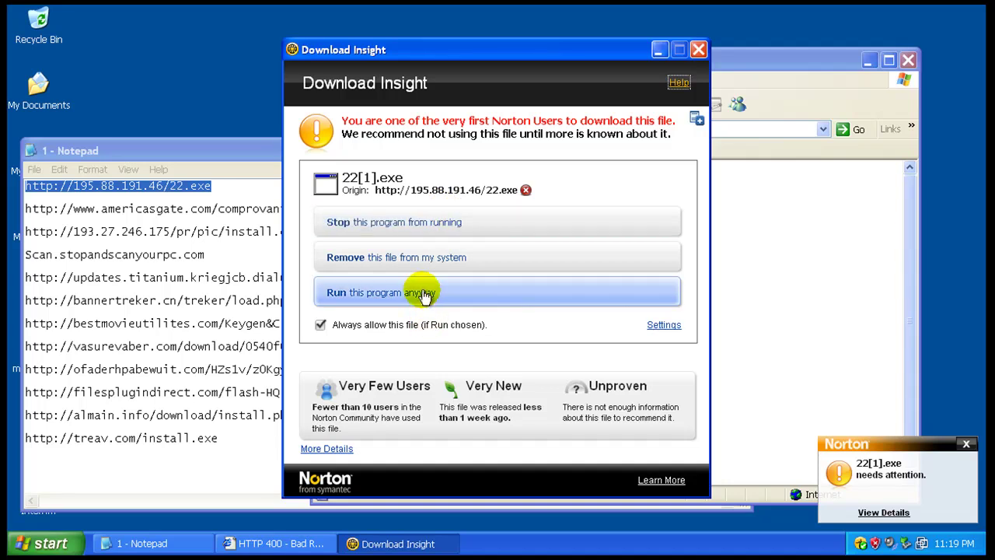
left_click(395, 324)
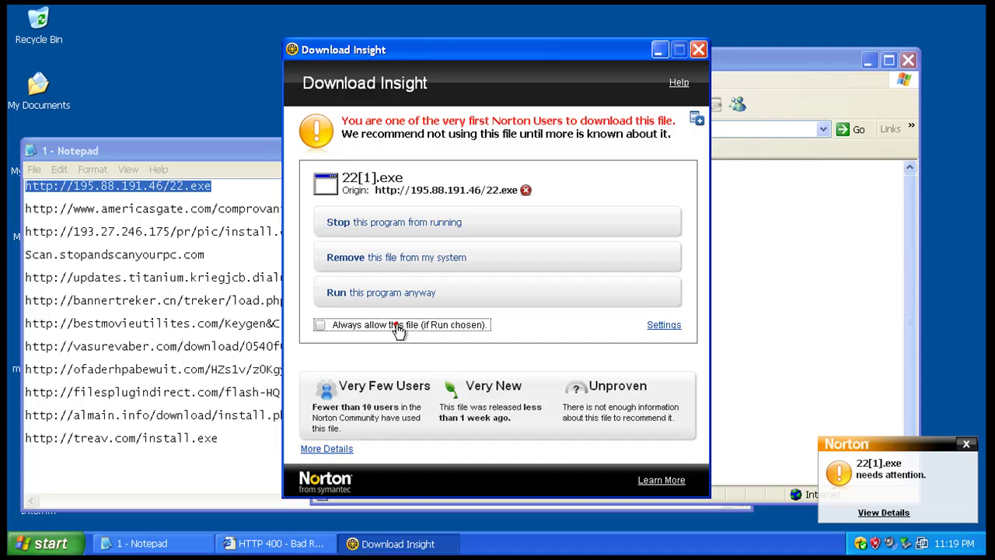
left_click(452, 298)
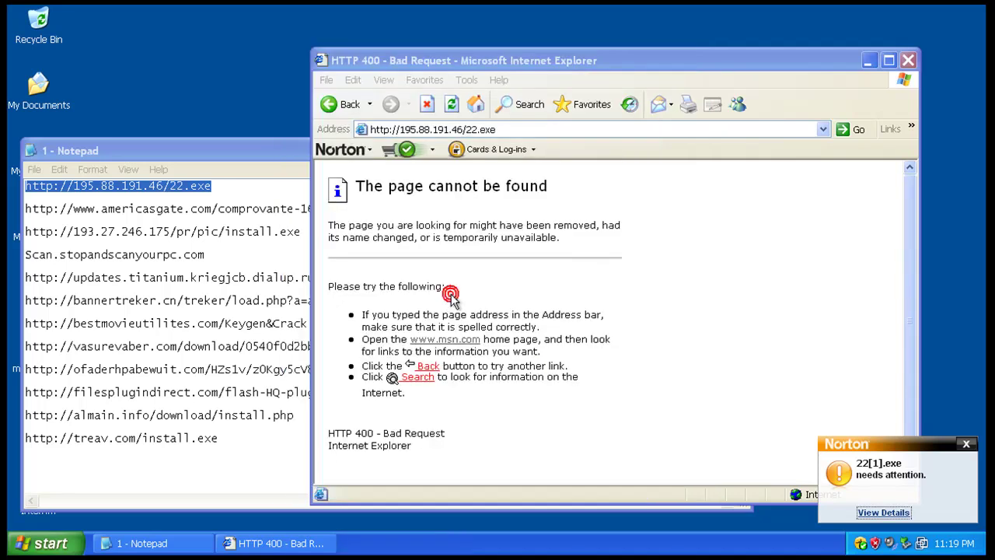
left_click(968, 445)
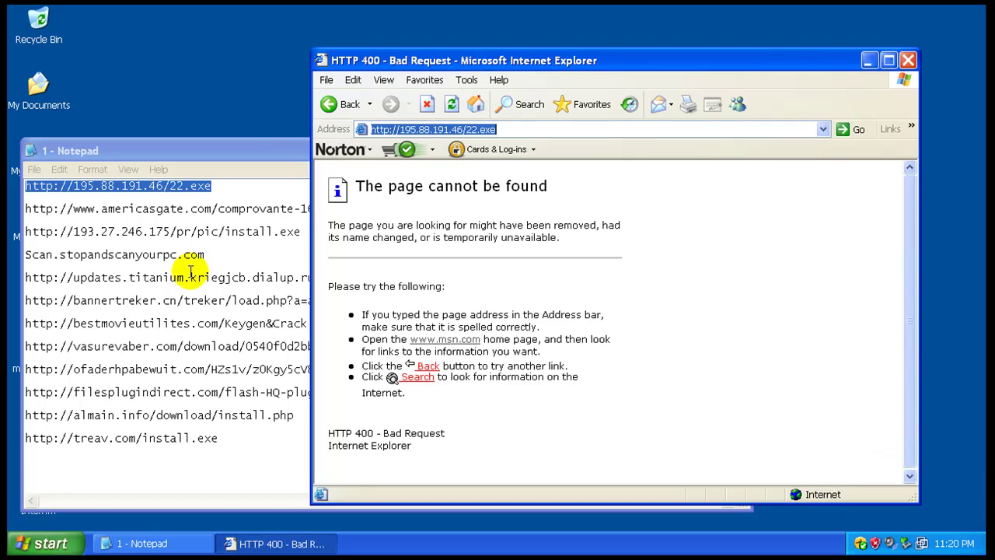
double_click(218, 207)
right_click(220, 206)
left_click(282, 247)
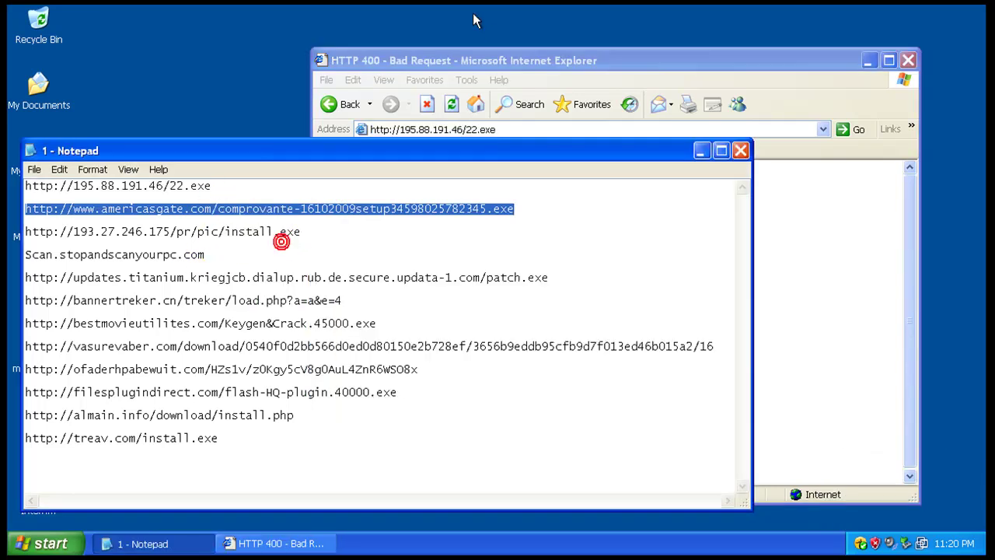
left_click(501, 58)
right_click(474, 125)
left_click(502, 183)
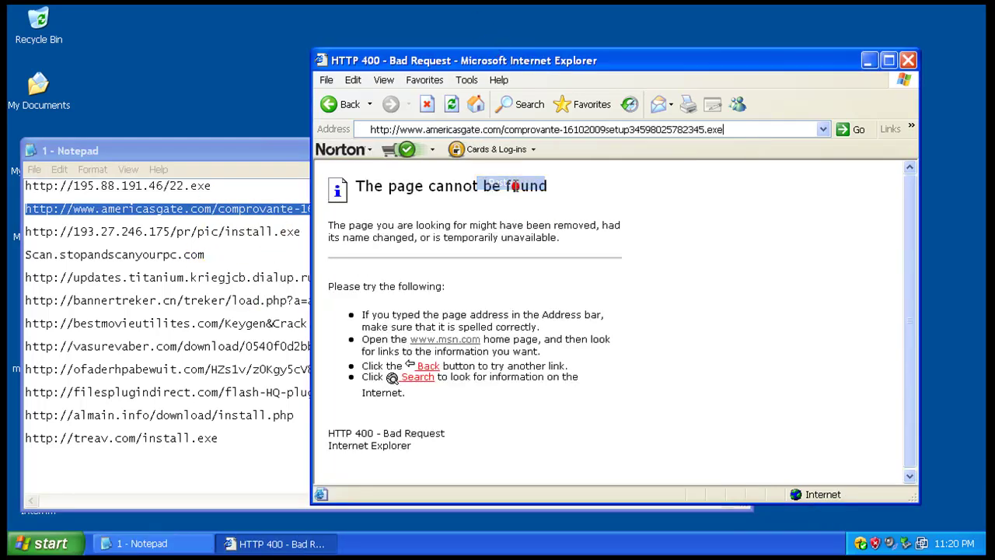
key("Return")
left_click(285, 233)
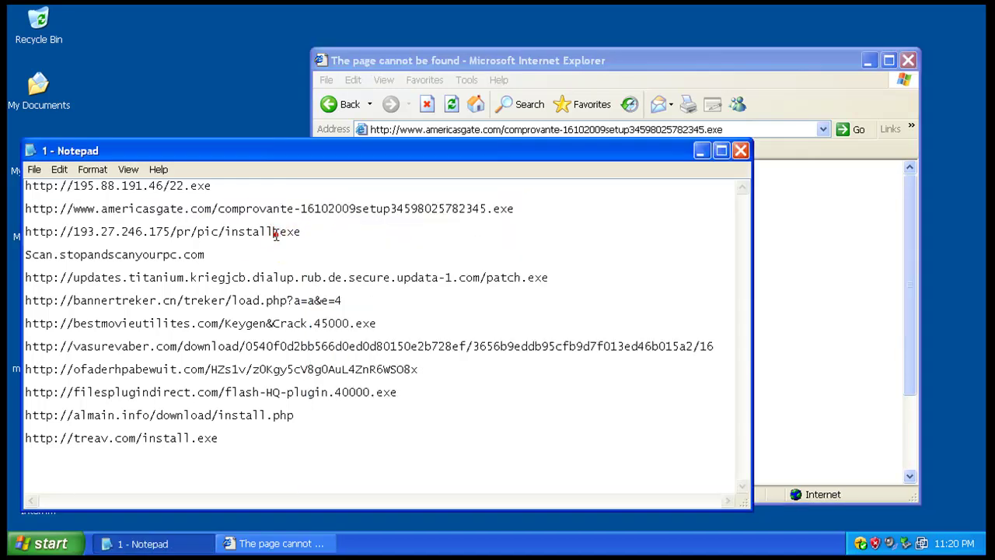
right_click(272, 231)
double_click(254, 231)
right_click(254, 231)
left_click(294, 273)
left_click(418, 60)
left_click(419, 129)
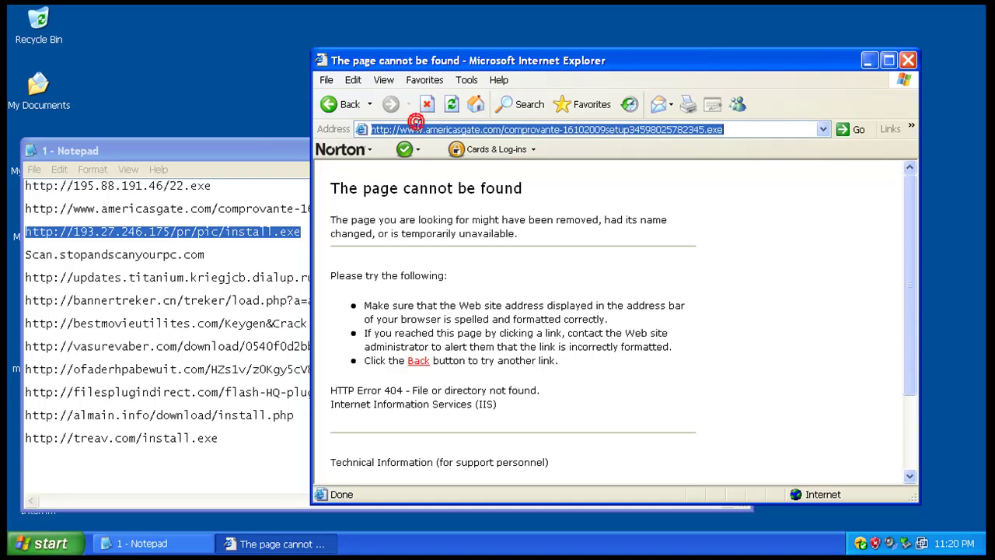
right_click(416, 134)
left_click(447, 183)
key("Return")
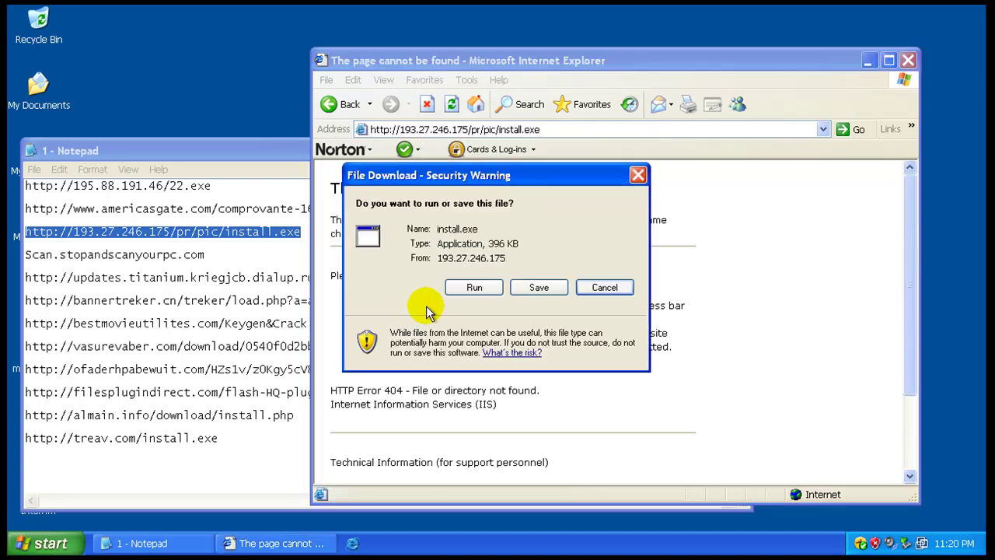
left_click(474, 288)
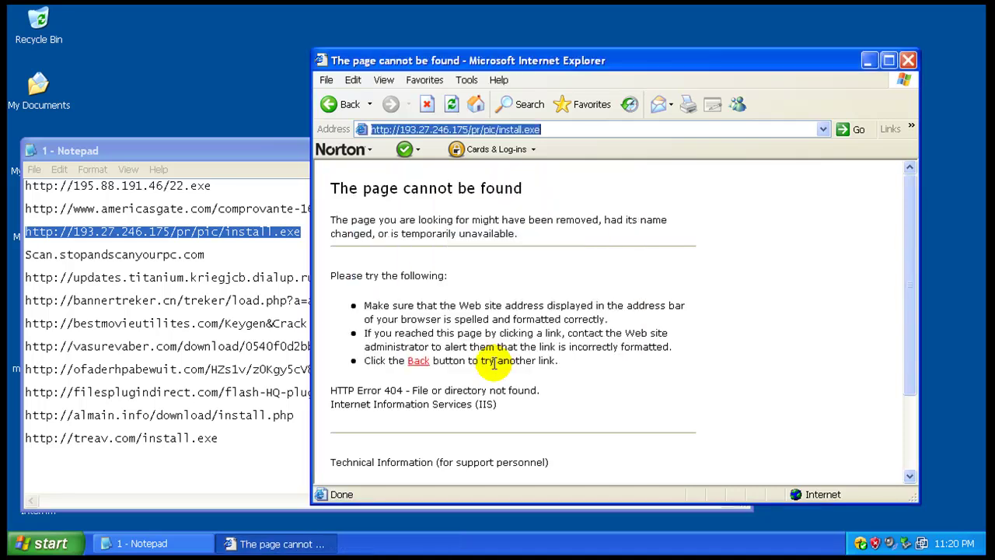
Confirm running install.exe from 193.27.246.175 despite the unverified publisher, and have Norton Download Insight stop the program from running
left_click(558, 282)
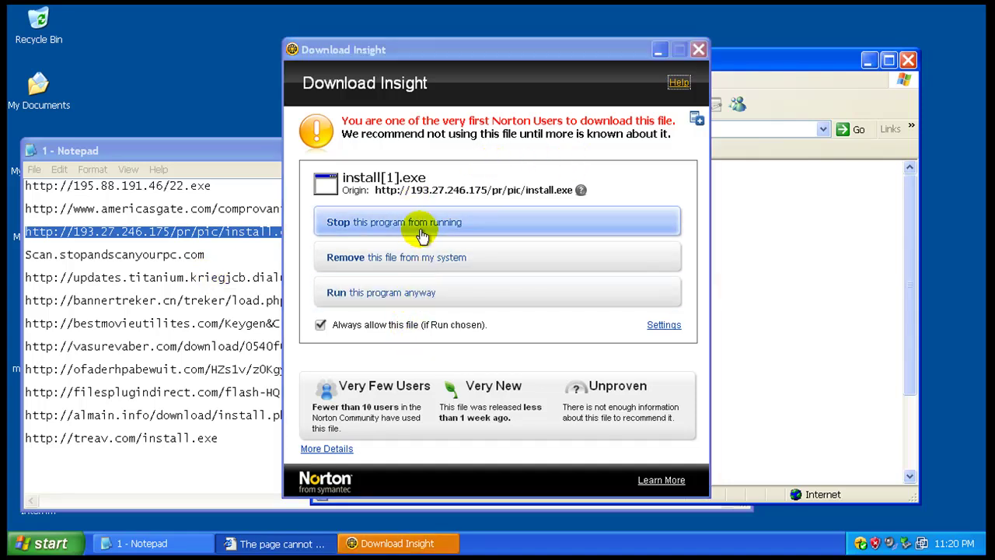
left_click(420, 236)
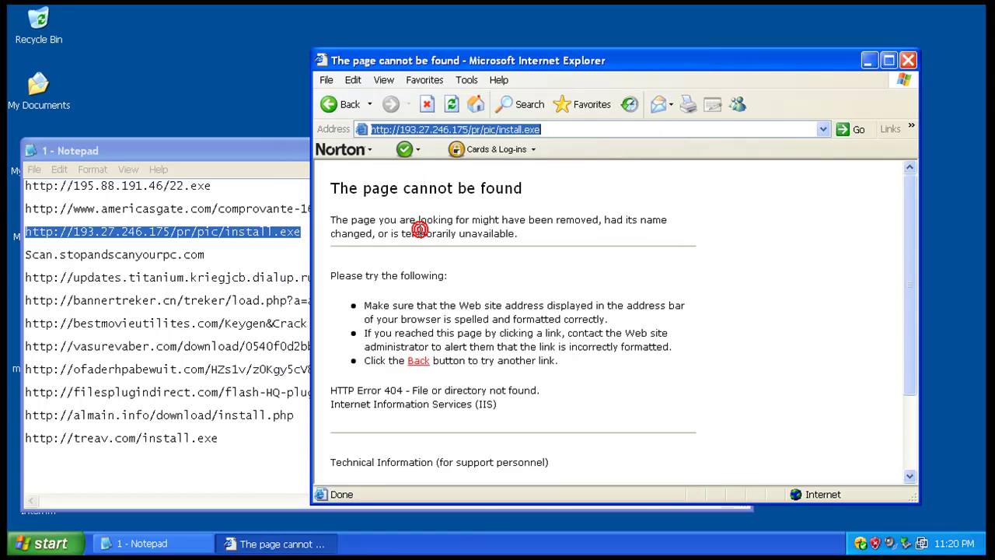
Copy the fourth address, Scan.stopandscanyourpc.com, from the Notepad list and load it in Internet Explorer
double_click(191, 256)
right_click(196, 260)
left_click(226, 301)
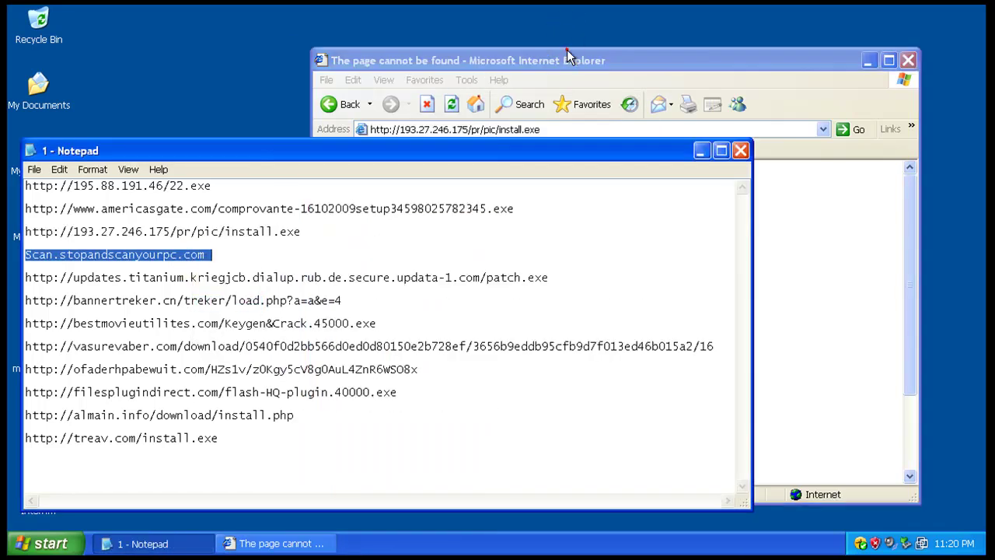
left_click(558, 130)
right_click(561, 137)
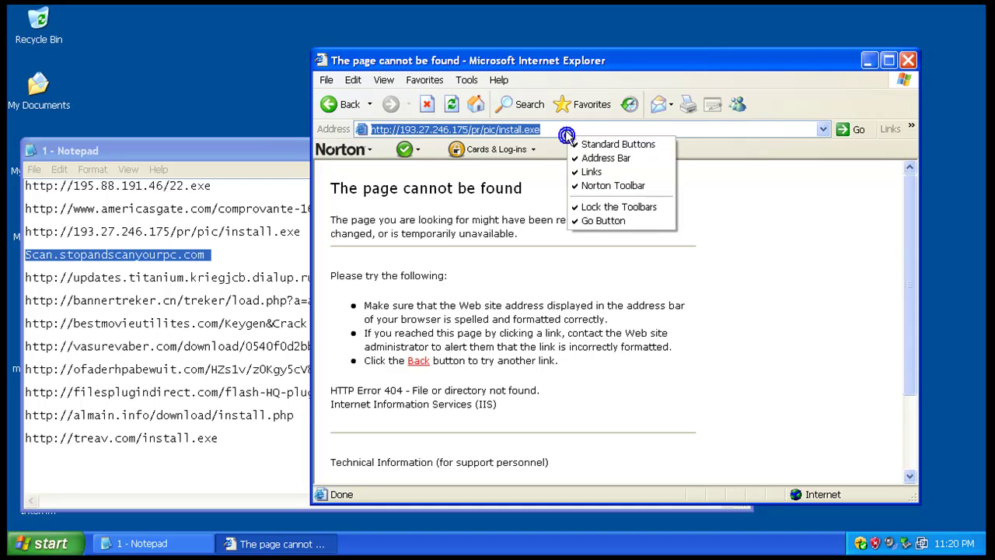
right_click(563, 130)
left_click(598, 185)
key("Return")
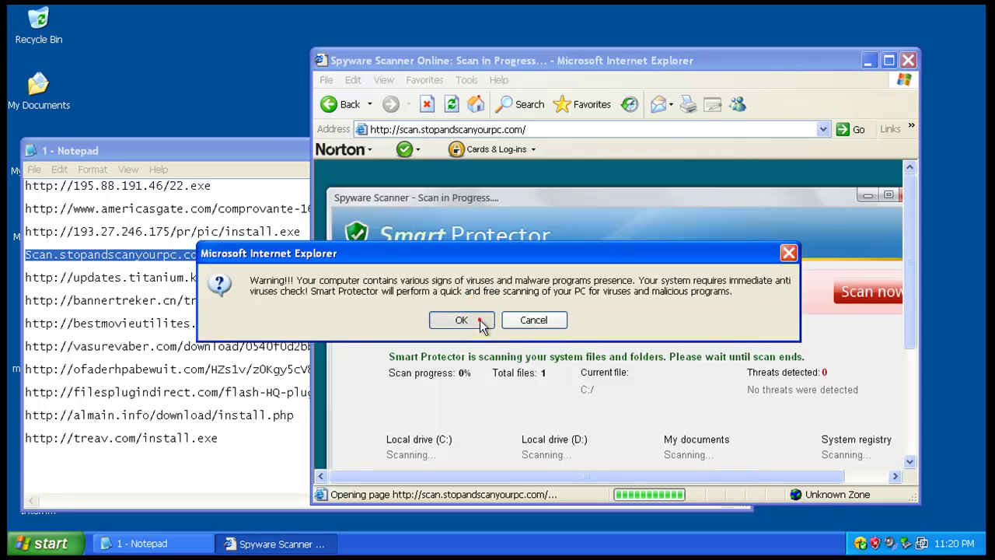
Accept the page's free scan and run SmartProtector.exe, having Norton Download Insight remove the file from the system
left_click(479, 319)
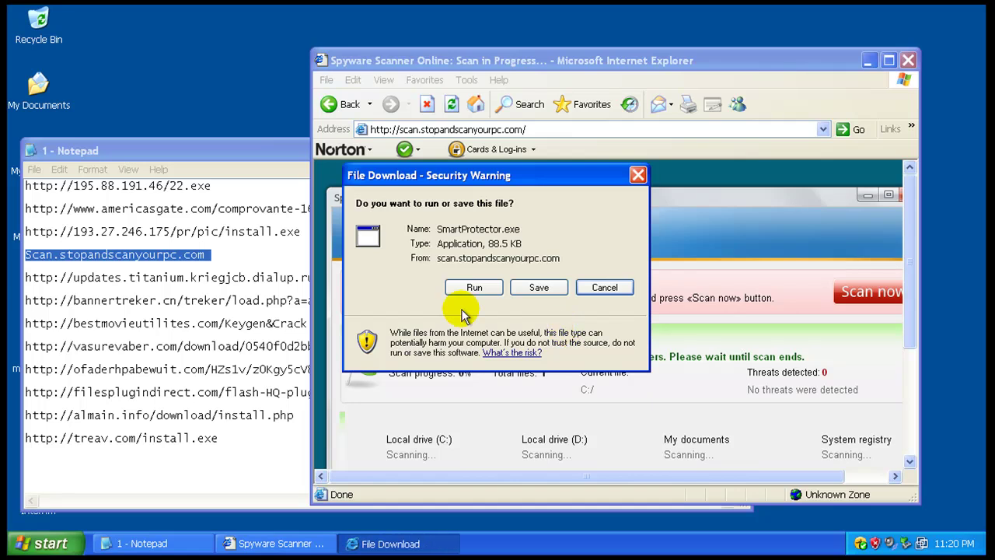
left_click(464, 285)
left_click(535, 262)
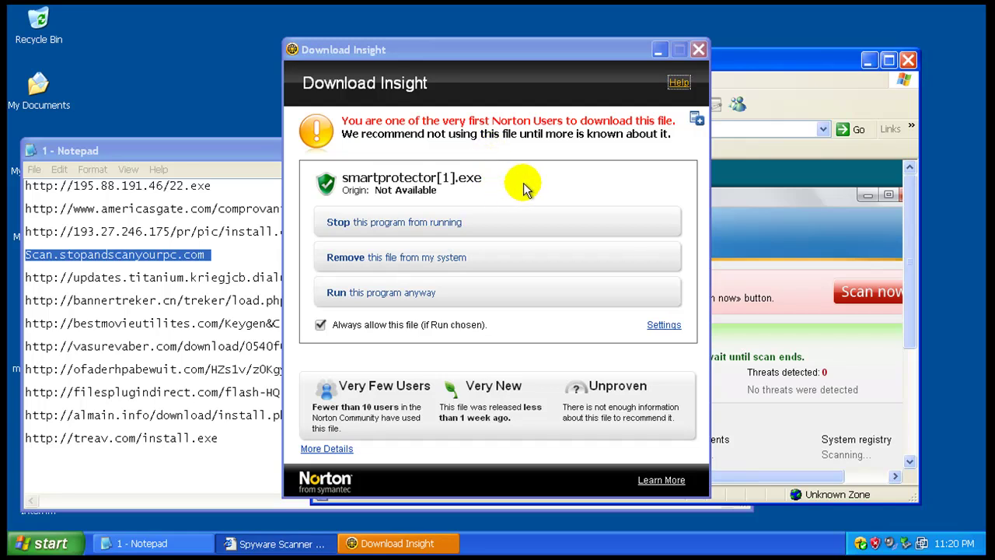
left_click(392, 257)
double_click(204, 284)
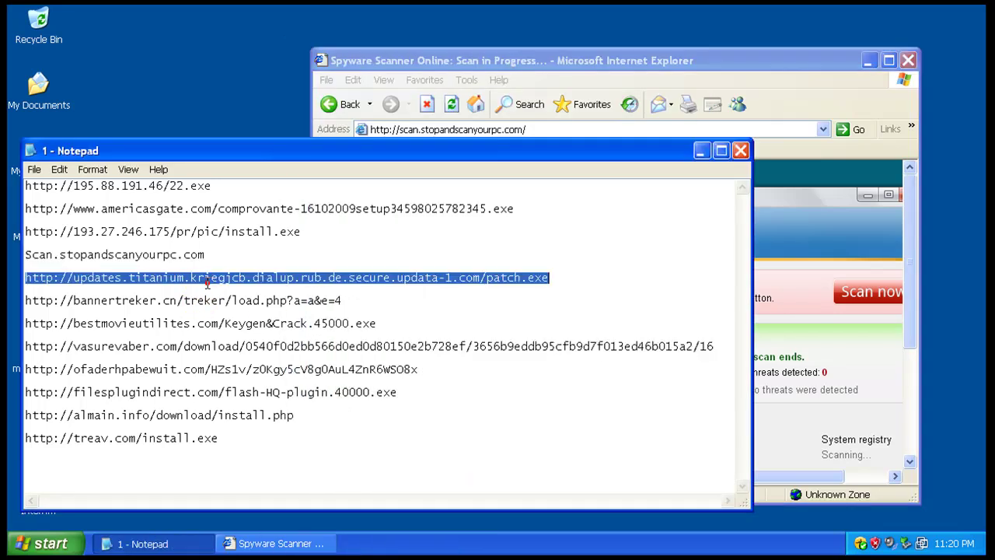
right_click(203, 273)
left_click(247, 321)
left_click(709, 90)
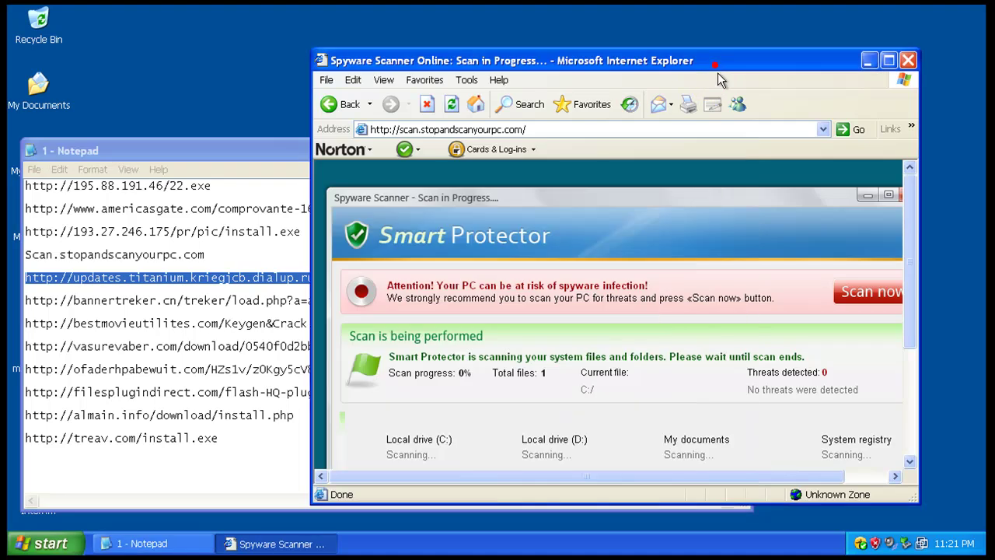
left_click(615, 129)
right_click(615, 128)
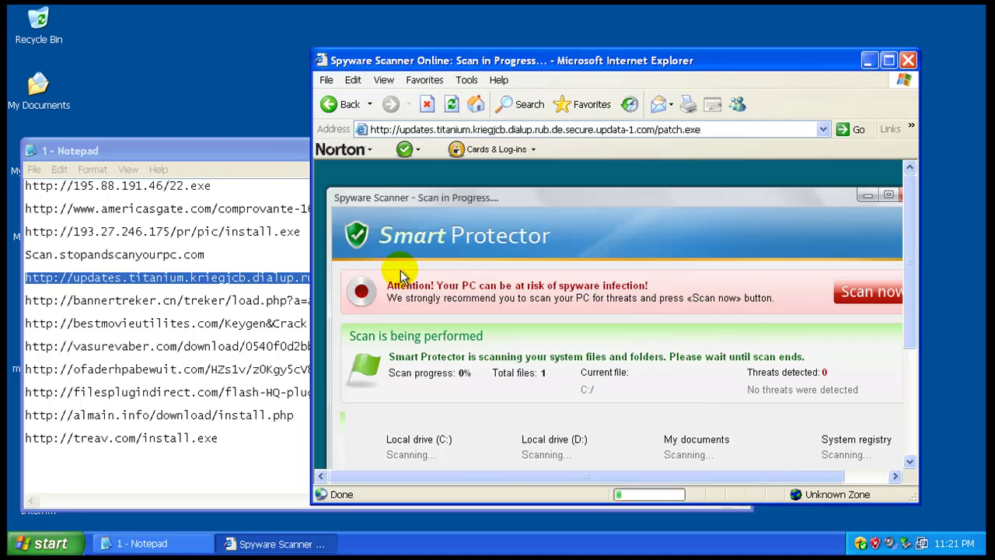
left_click(233, 298)
double_click(230, 299)
right_click(230, 299)
left_click(265, 345)
left_click(653, 56)
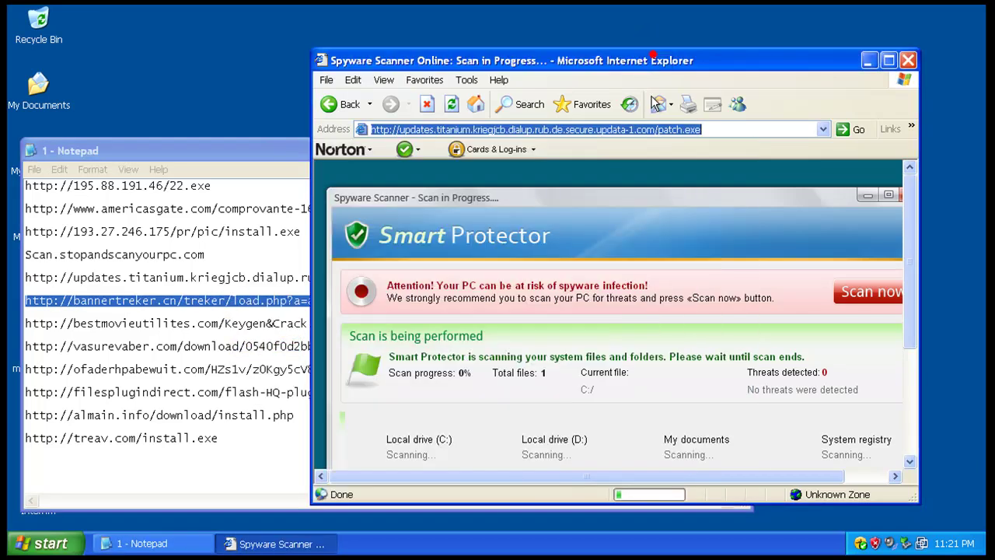
left_click(643, 132)
right_click(643, 133)
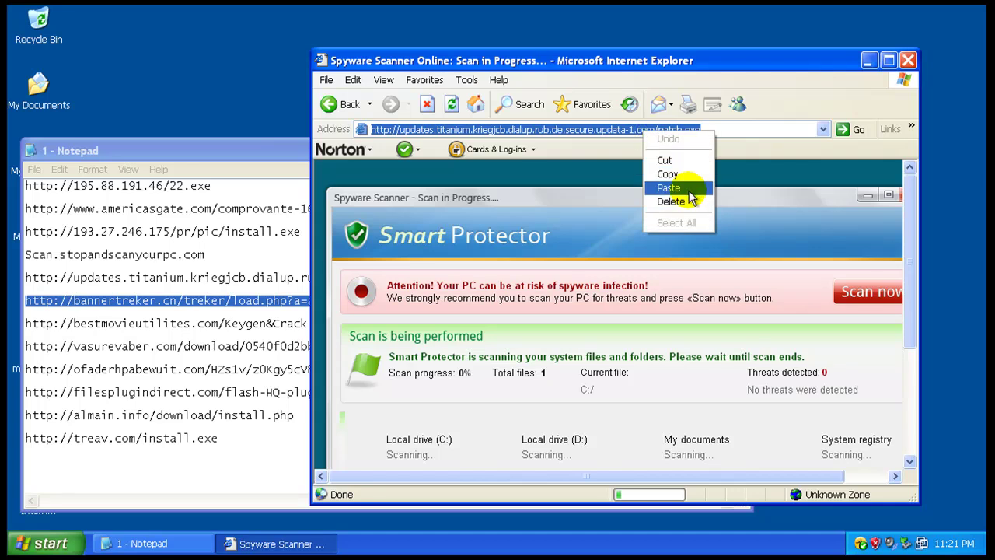
left_click(675, 189)
key("Return")
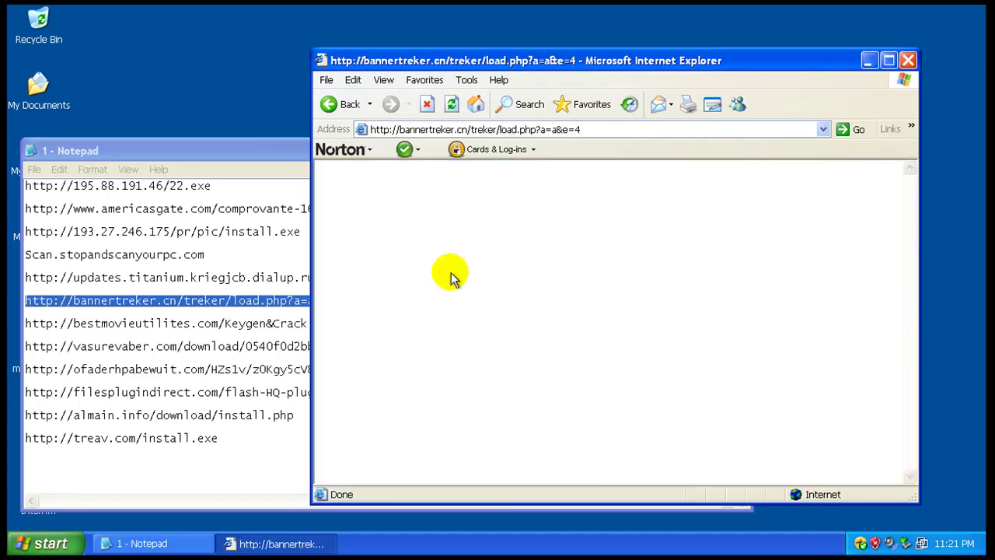
Copy the eighth URL, the vasurevaber.com download link, from the Notepad list and load it in Internet Explorer
left_click(202, 320)
double_click(338, 346)
right_click(338, 346)
left_click(365, 394)
left_click(541, 58)
left_click(507, 130)
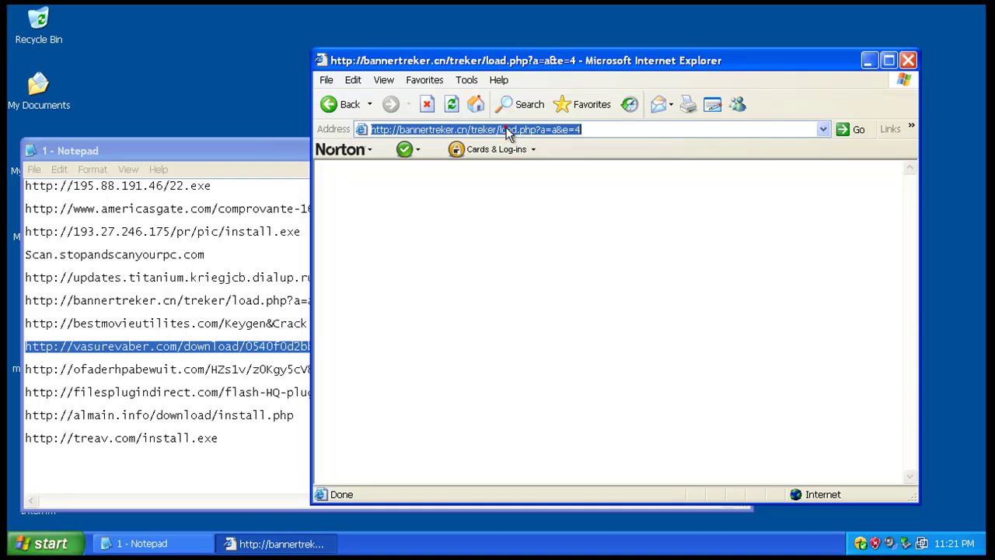
right_click(508, 132)
left_click(534, 184)
key("Return")
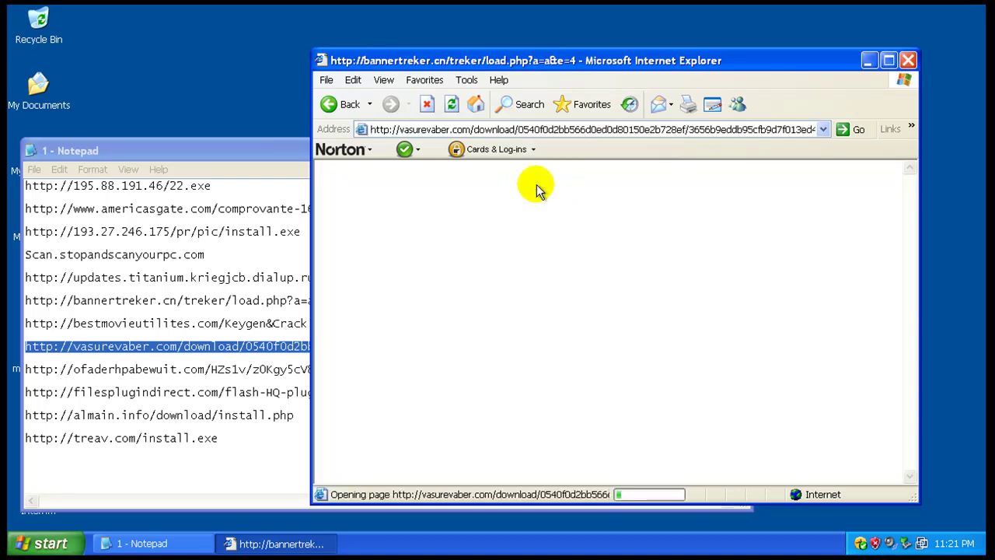
Run the setup.exe download offered by vasurevaber.com and have Norton Download Insight remove the file from the system
left_click(478, 284)
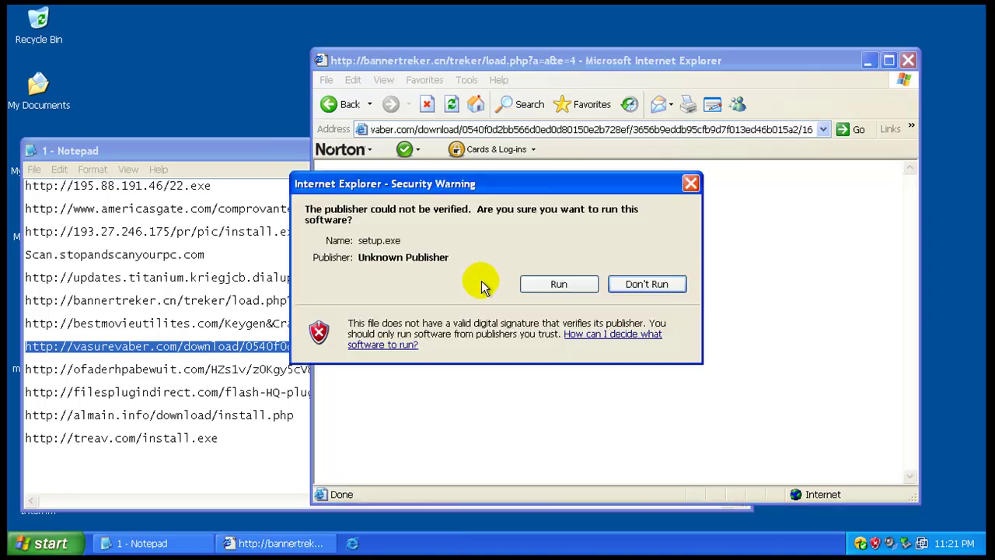
left_click(559, 286)
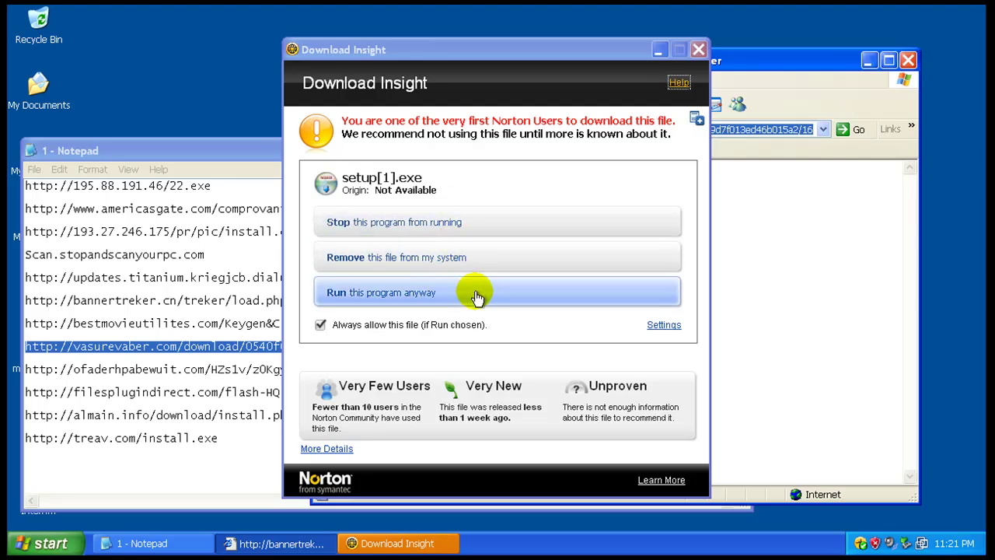
left_click(441, 257)
double_click(210, 370)
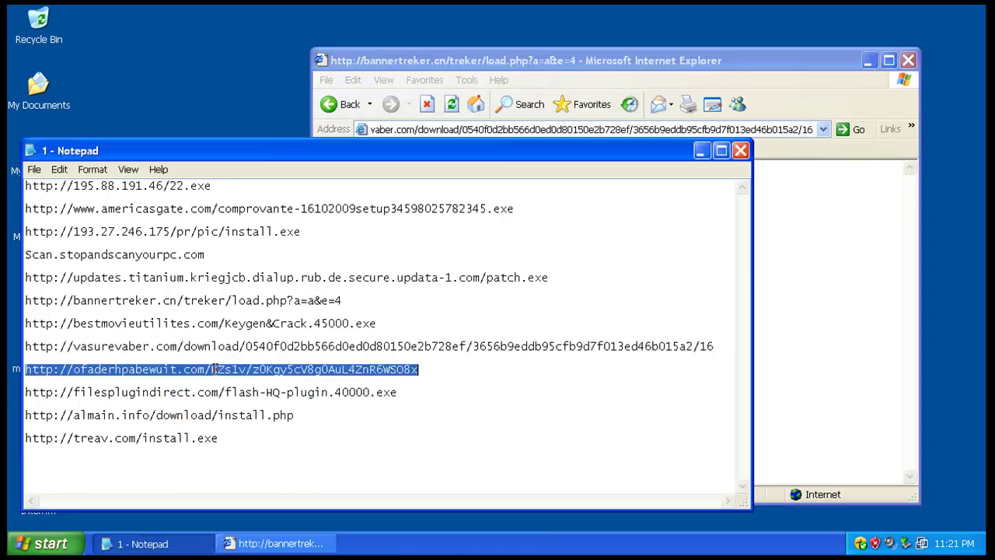
right_click(210, 370)
left_click(253, 413)
left_click(707, 62)
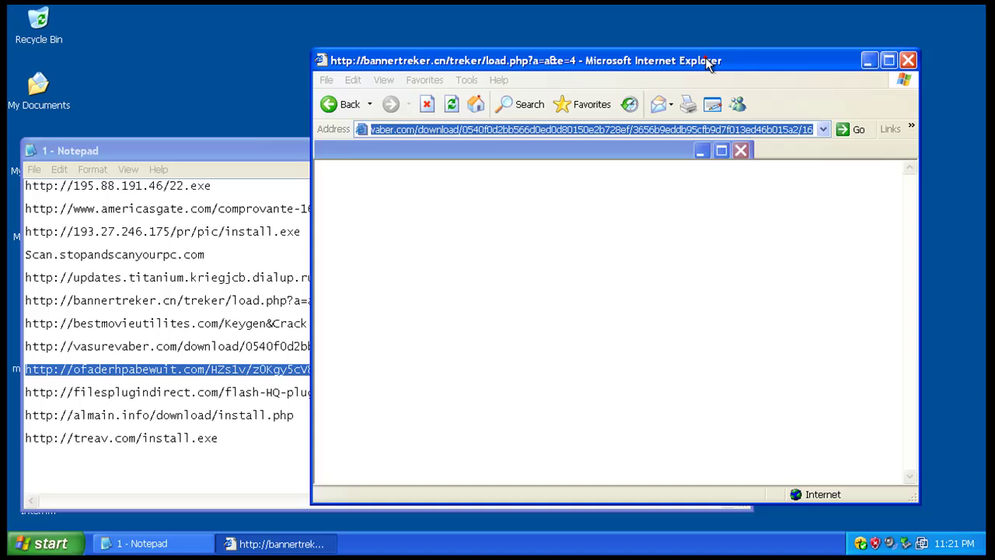
right_click(650, 129)
left_click(687, 191)
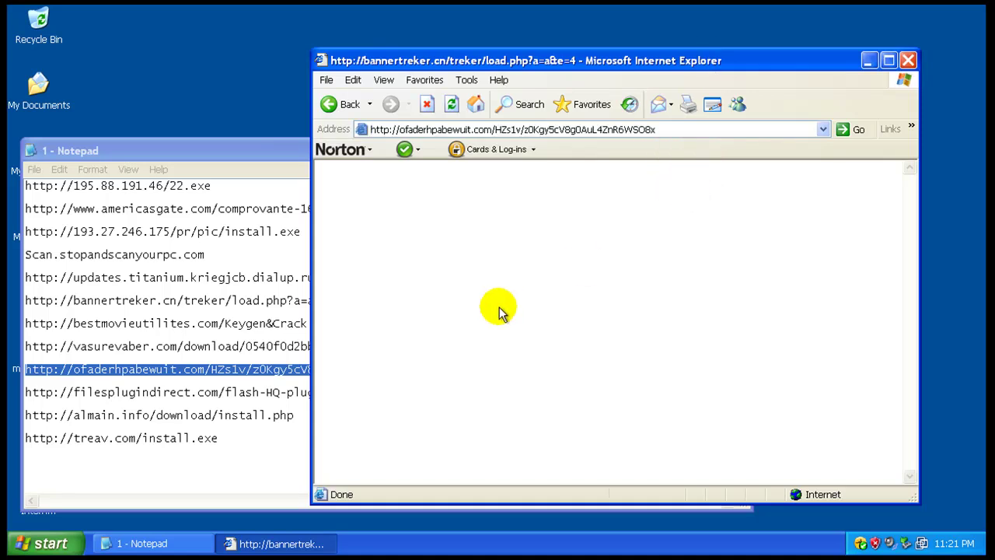
key("Return")
Run the Install.exe download from ofaderhpabewuit.com and have Norton Download Insight remove the file from the system
left_click(474, 288)
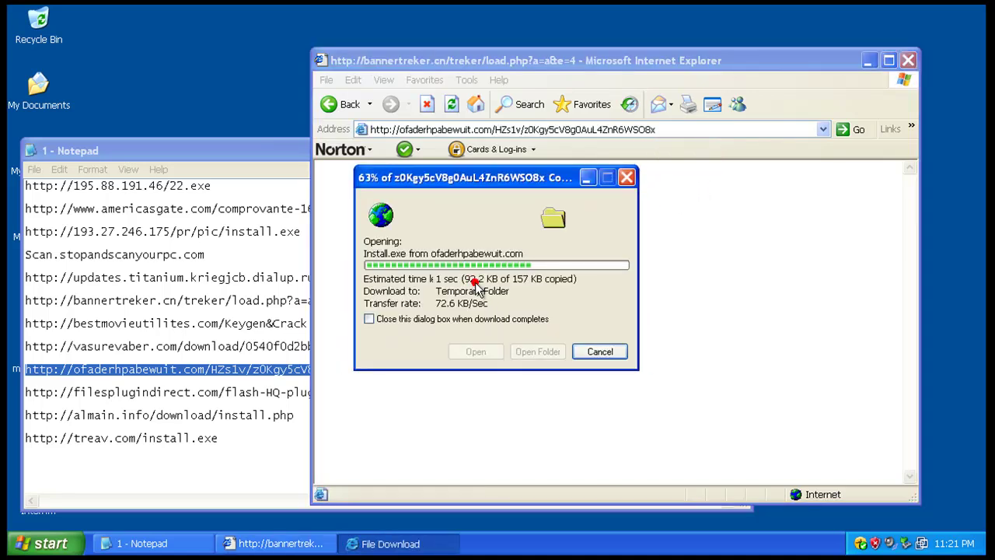
left_click(530, 269)
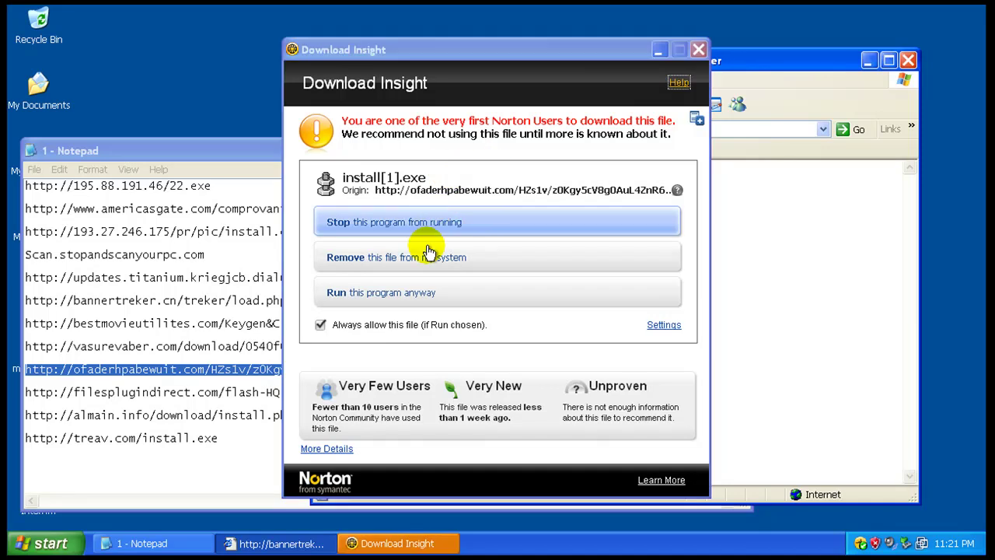
left_click(401, 253)
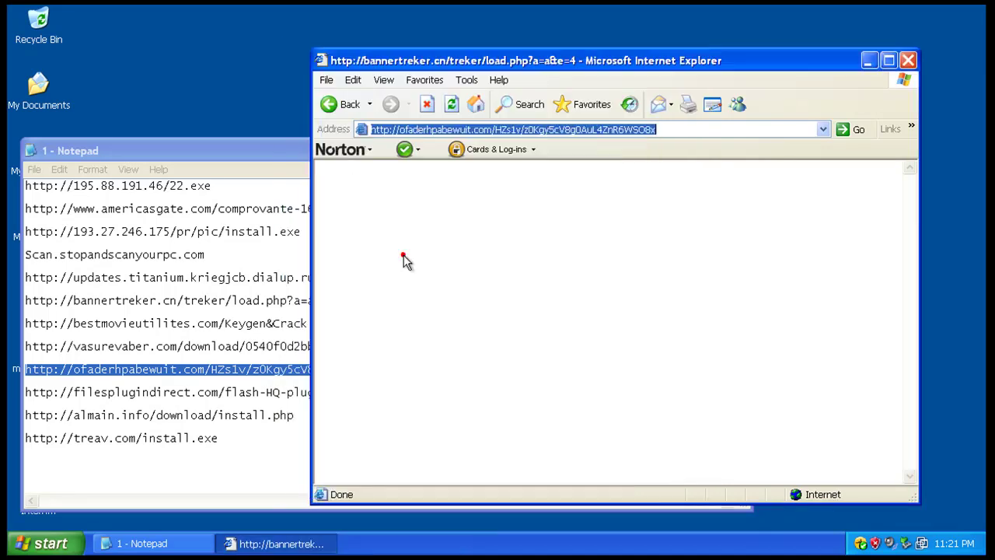
triple_click(251, 391)
right_click(252, 398)
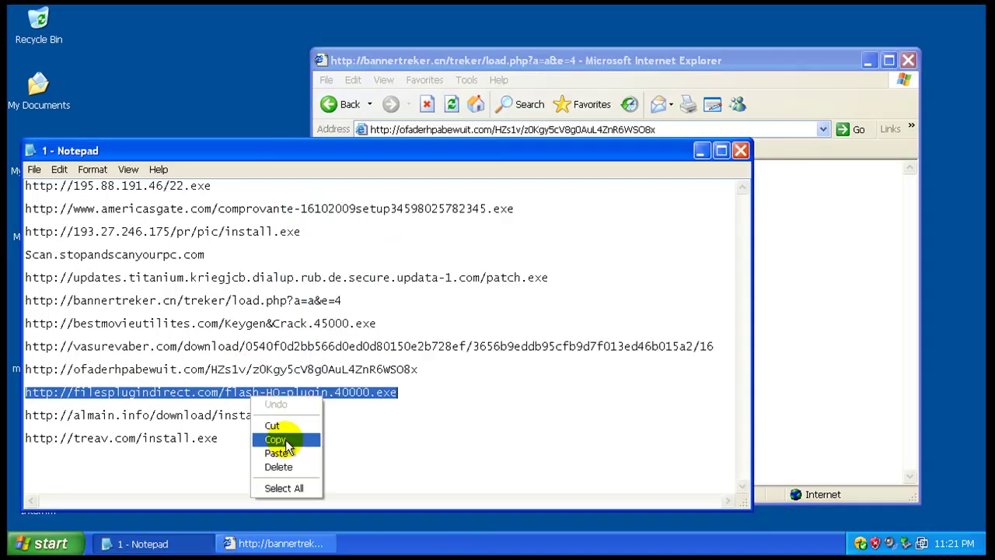
left_click(279, 438)
left_click(576, 51)
right_click(566, 132)
left_click(589, 193)
key("Return")
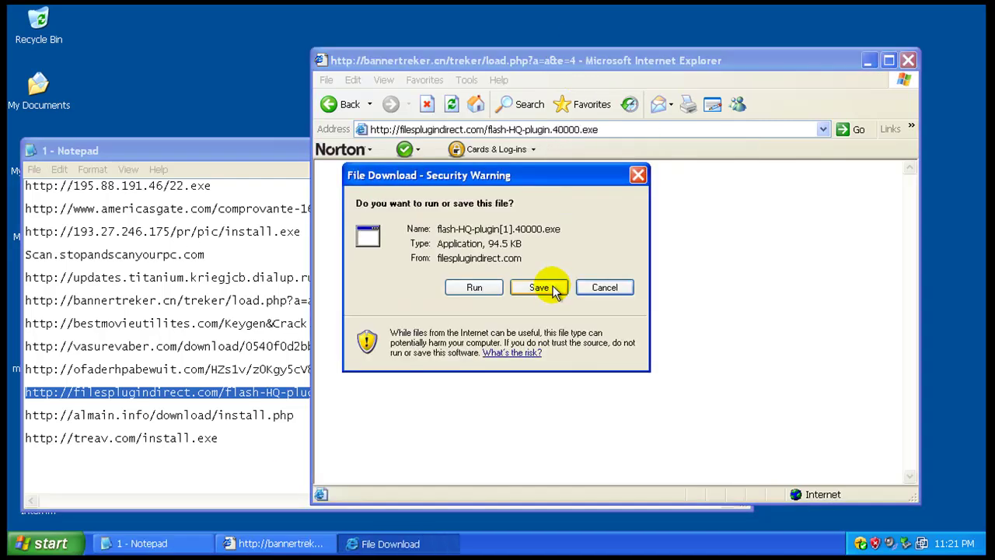
left_click(475, 285)
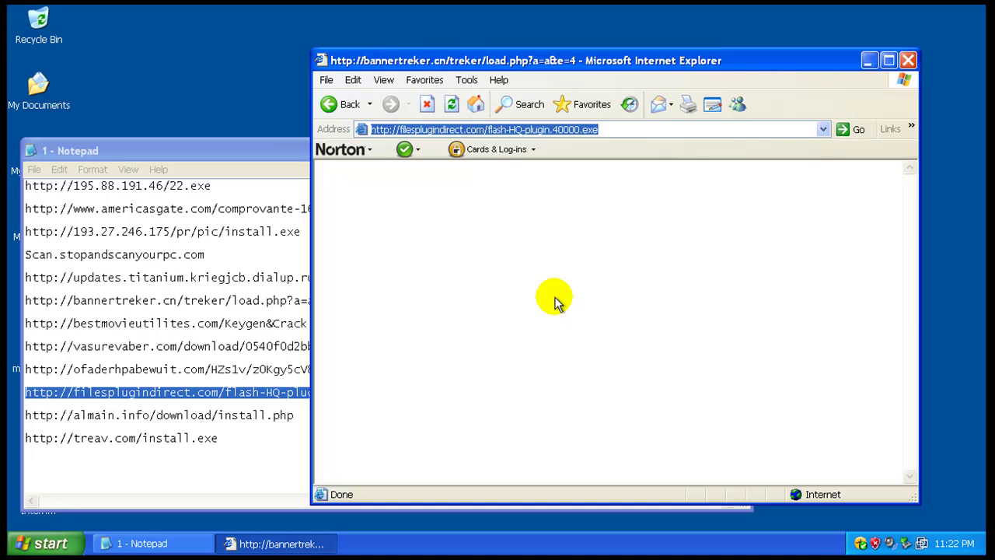
double_click(246, 416)
right_click(248, 416)
left_click(273, 459)
left_click(544, 49)
right_click(544, 129)
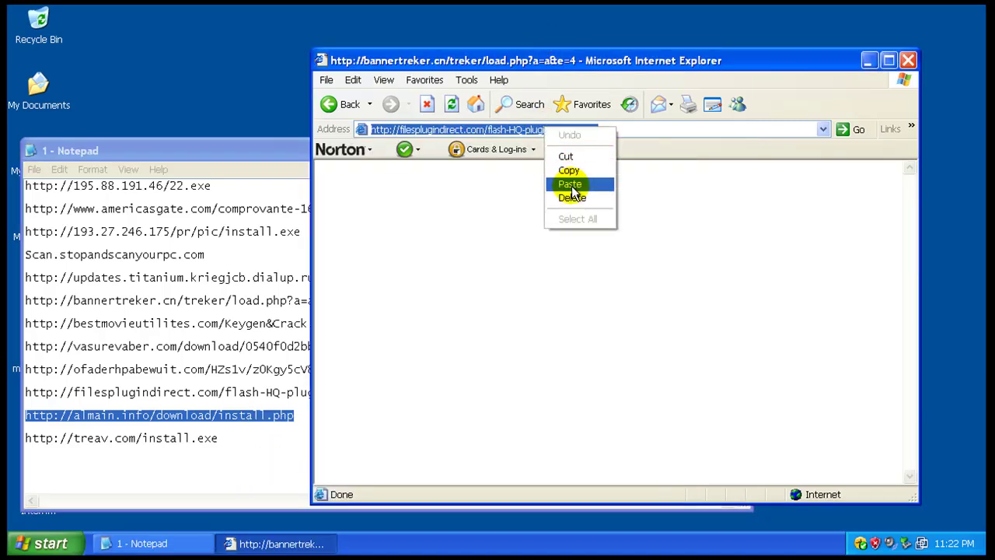
left_click(570, 183)
key("Return")
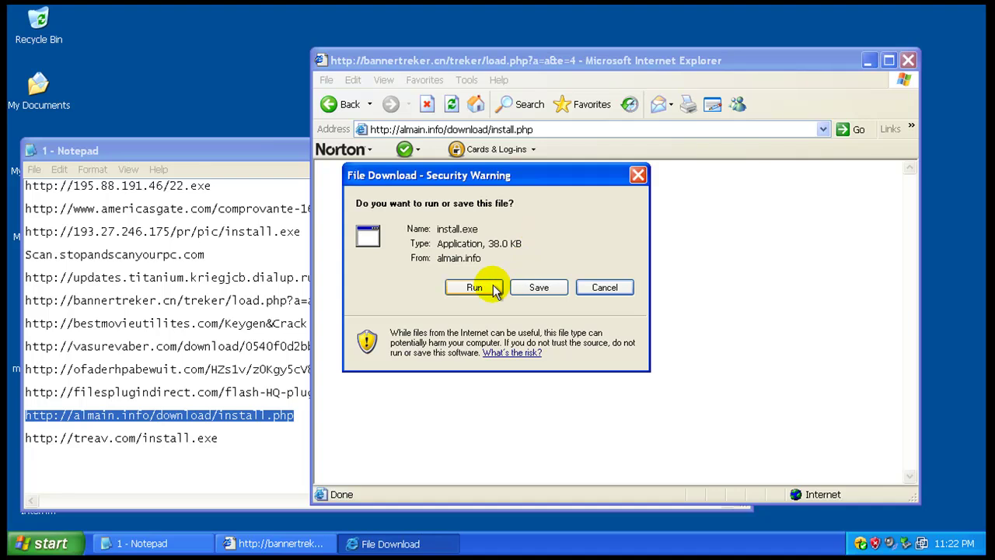
Run the install.exe download offered by almain.info and have Norton Download Insight stop the program from running
left_click(409, 287)
left_click(529, 266)
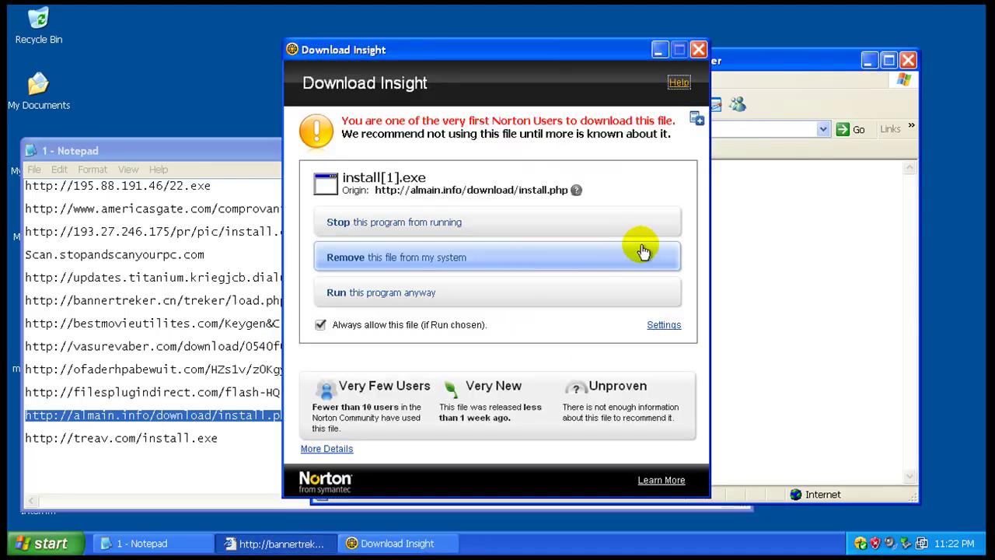
left_click(420, 230)
left_click(157, 429)
double_click(166, 438)
right_click(171, 441)
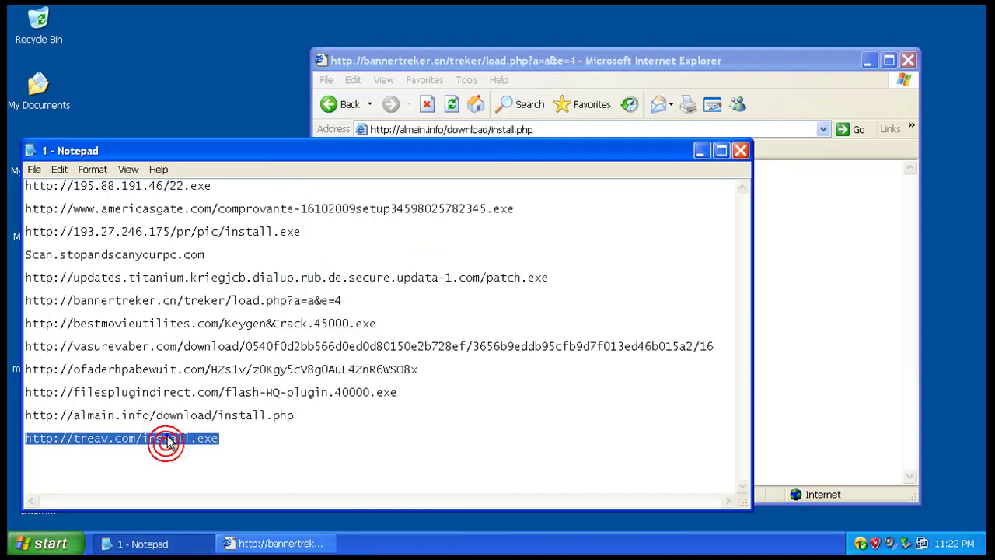
left_click(193, 478)
left_click(683, 60)
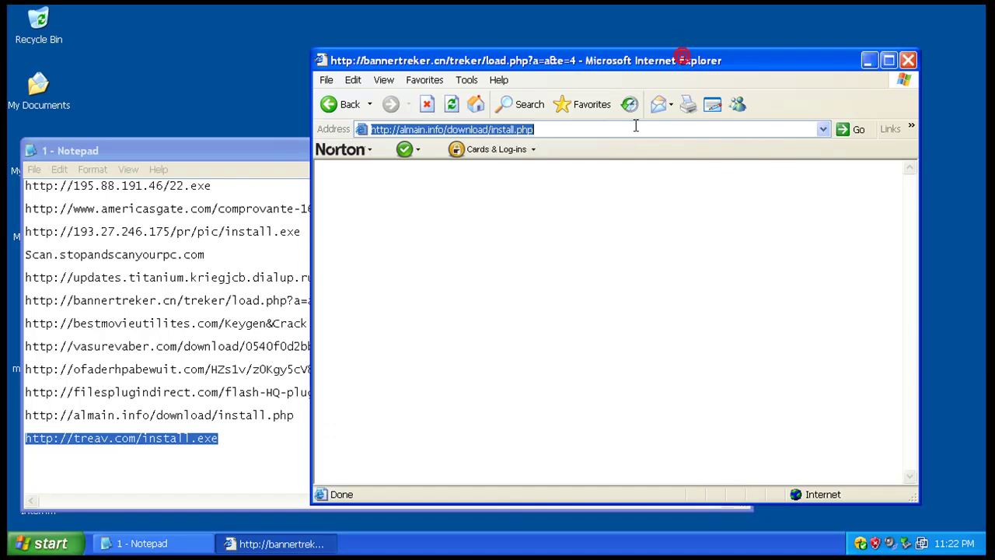
right_click(636, 126)
left_click(652, 182)
key("Return")
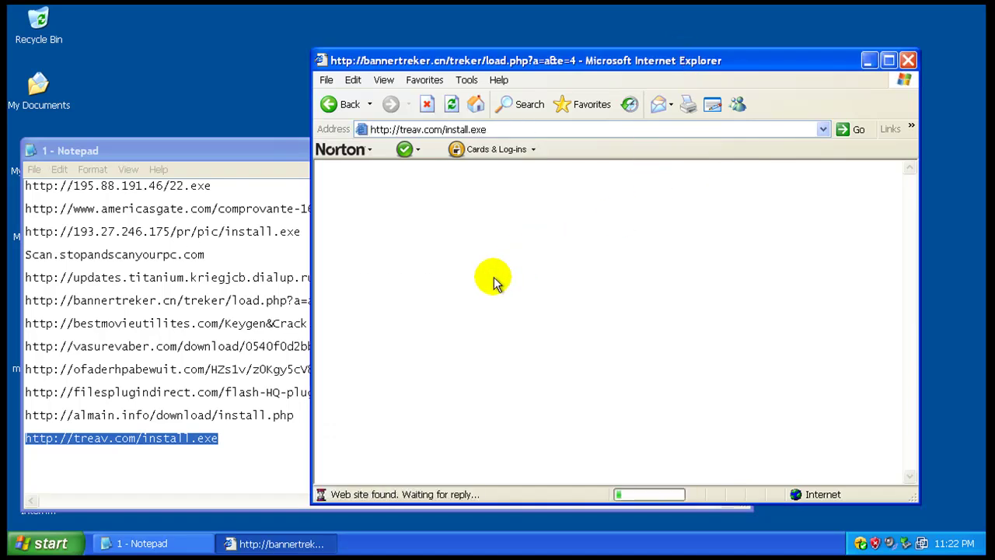
Run the install.exe download offered by treav.com and have Norton Download Insight remove the file from the system
left_click(474, 285)
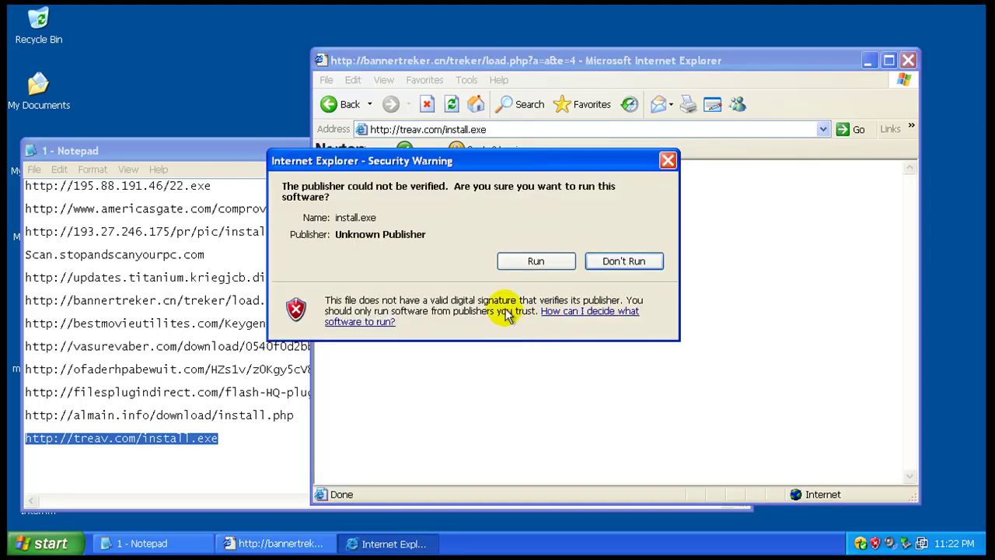
left_click(534, 259)
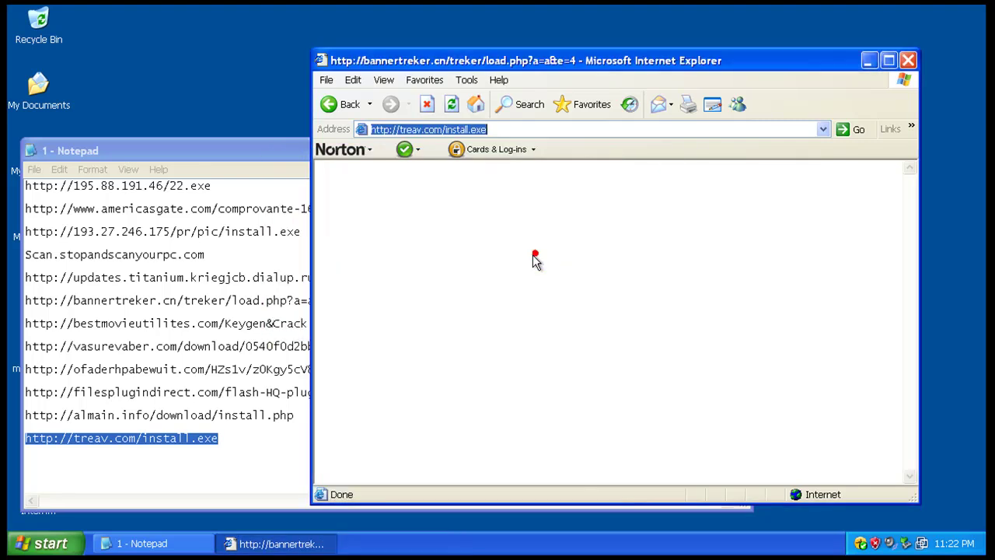
left_click(221, 275)
left_click(534, 85)
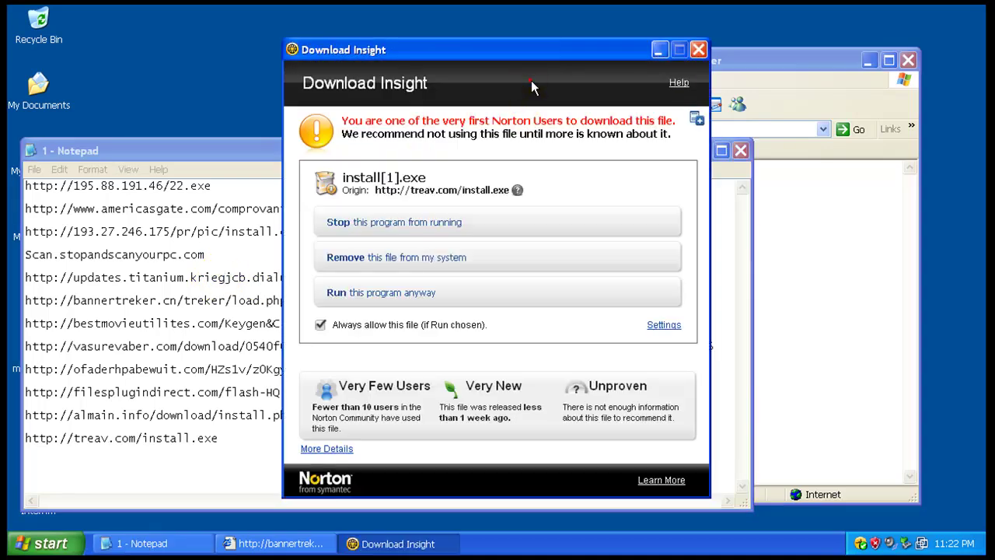
left_click(449, 256)
triple_click(317, 278)
right_click(315, 275)
left_click(349, 317)
left_click(628, 129)
right_click(604, 134)
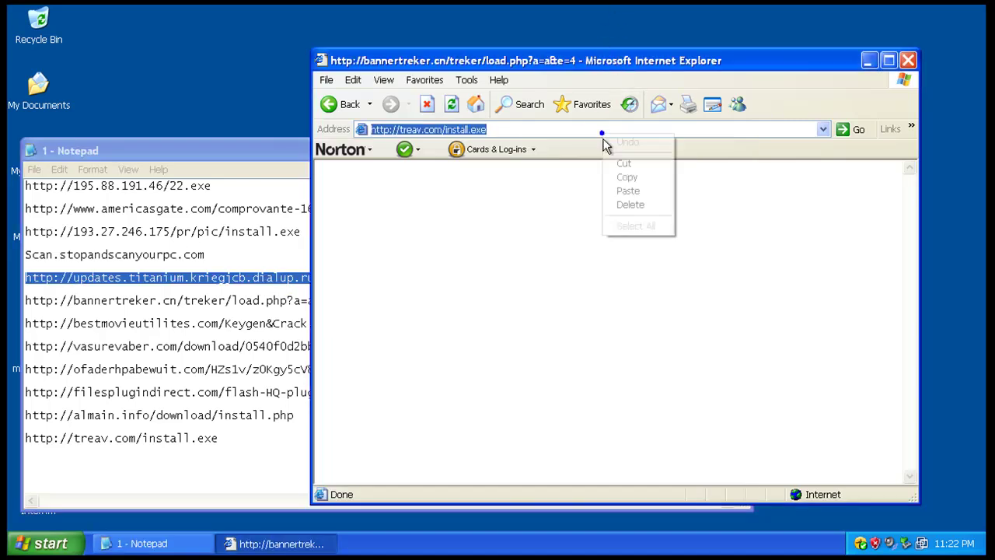
left_click(657, 192)
key("Return")
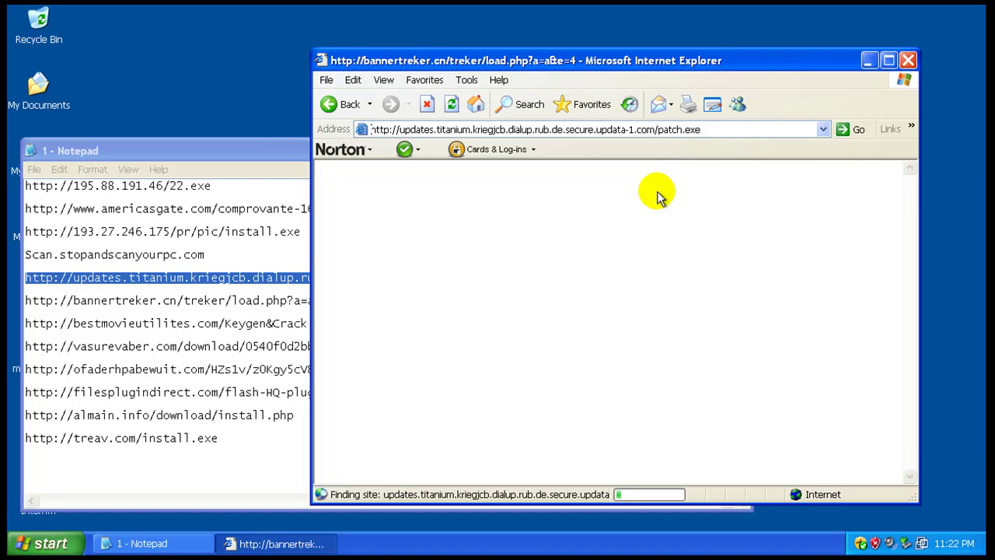
Close the Notepad link list and the Internet Explorer window
left_click(272, 152)
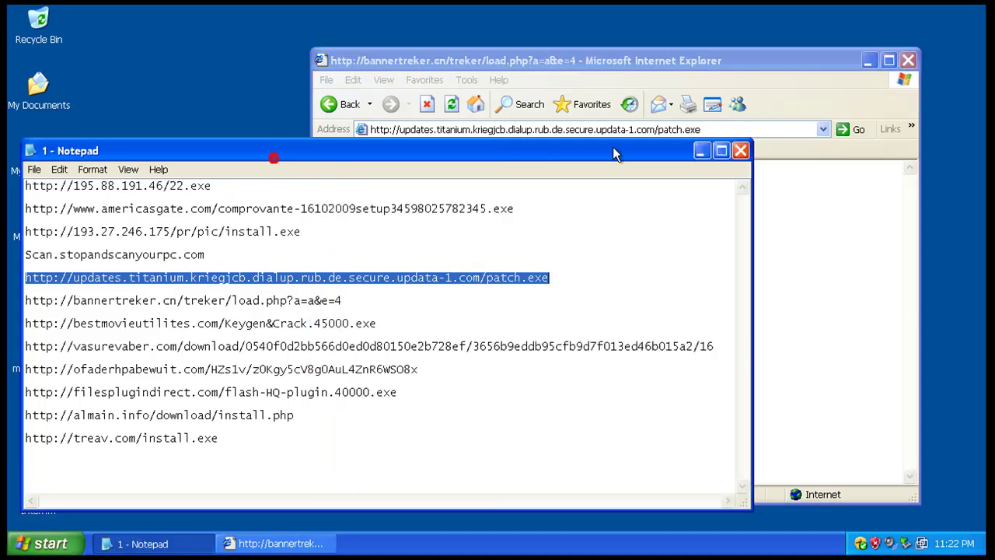
left_click(741, 152)
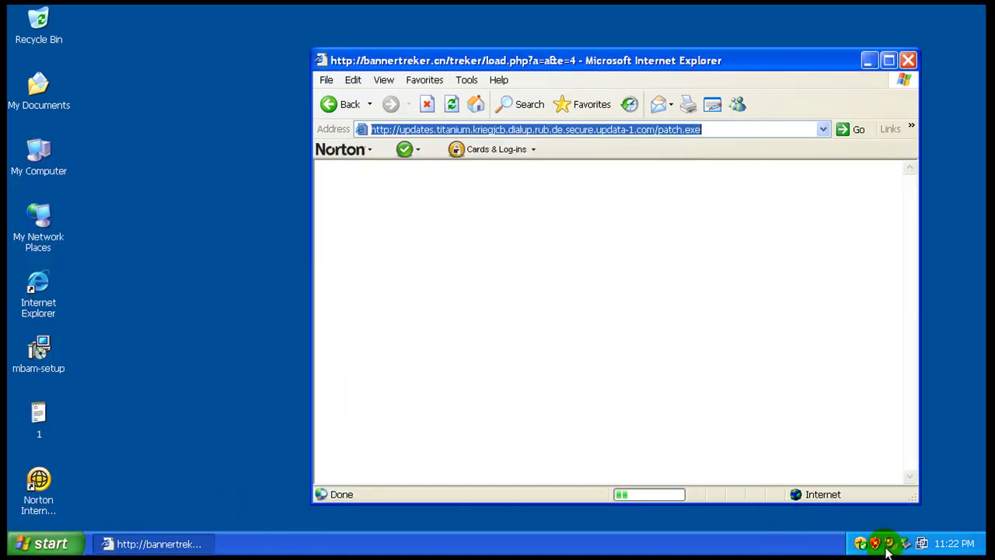
left_click(908, 61)
Open Norton Internet Security, close the Norton Account web page and run a Full System Scan
double_click(865, 542)
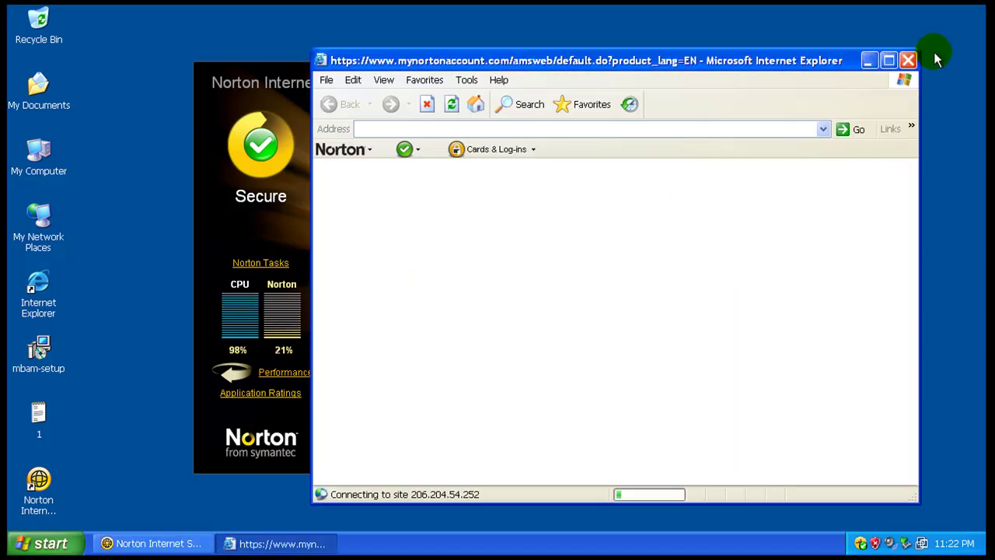
left_click(909, 60)
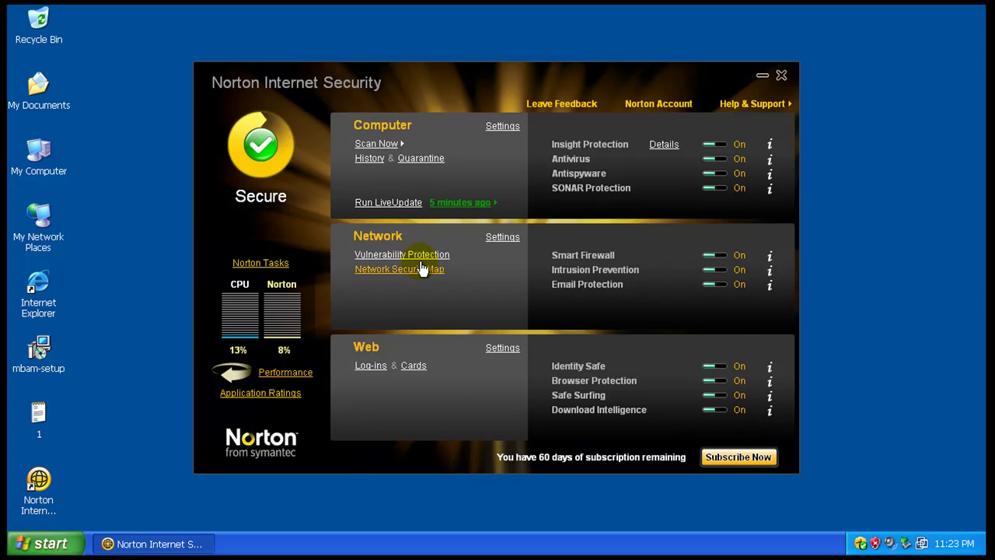
left_click(392, 146)
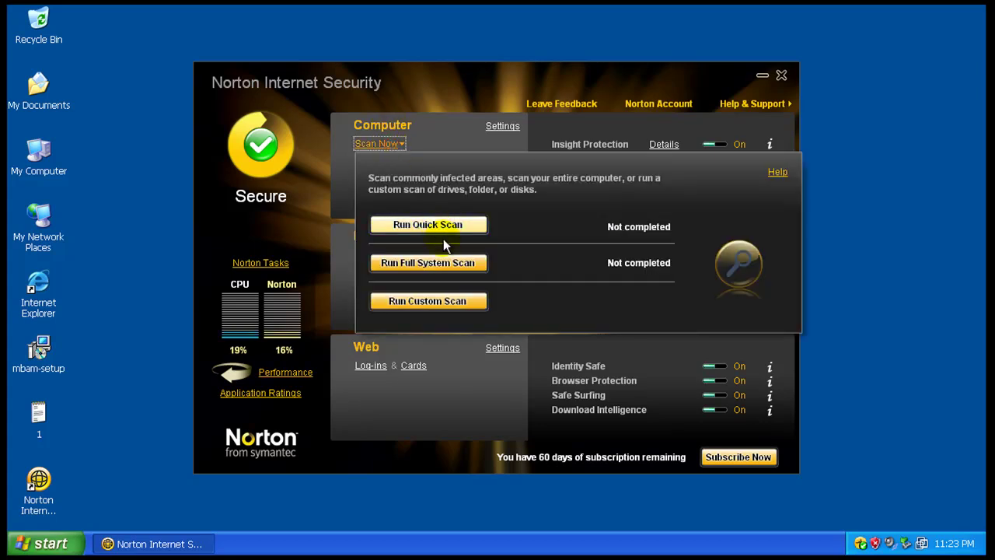
left_click(449, 265)
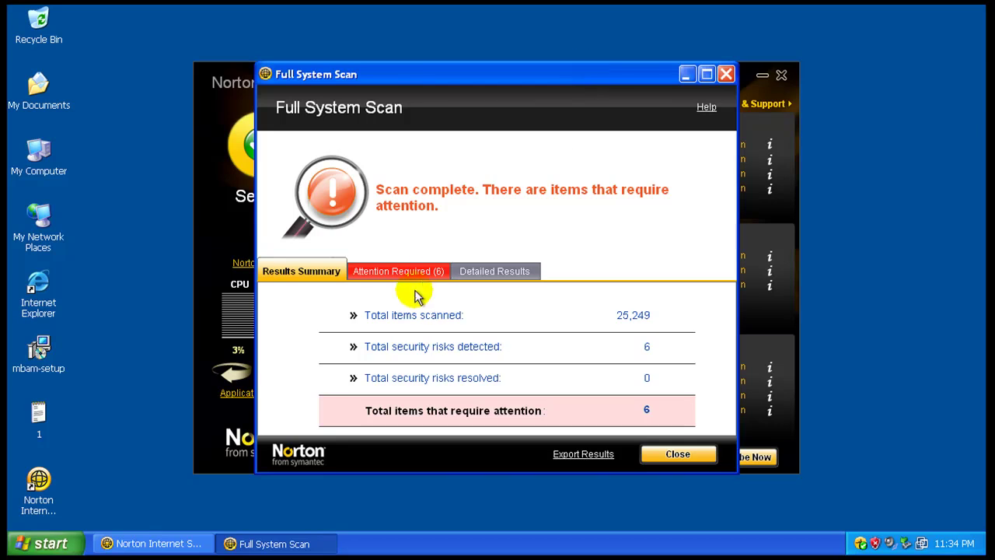
Apply the recommended fix to the tracking cookies with automatic removal, finish the scan and close Norton Internet Security
left_click(413, 273)
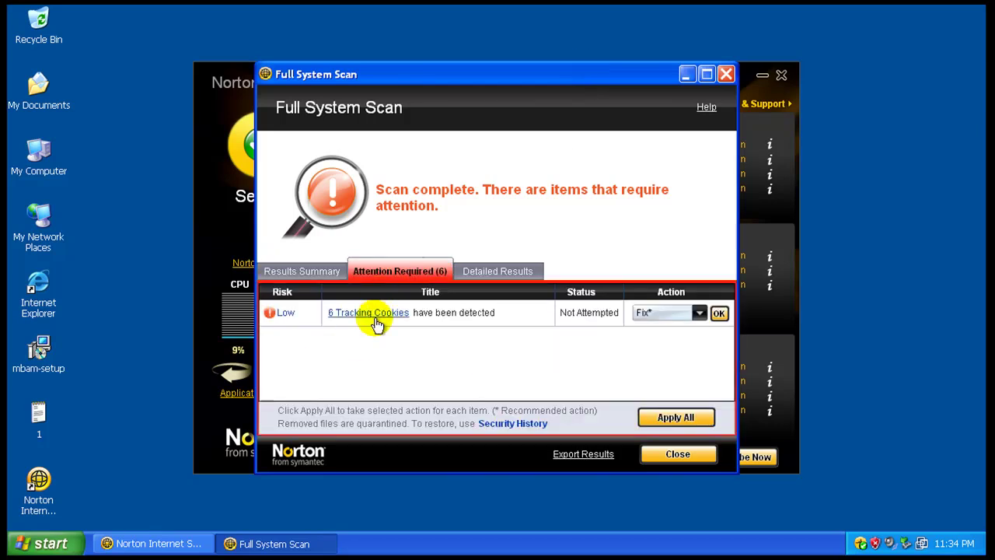
left_click(661, 421)
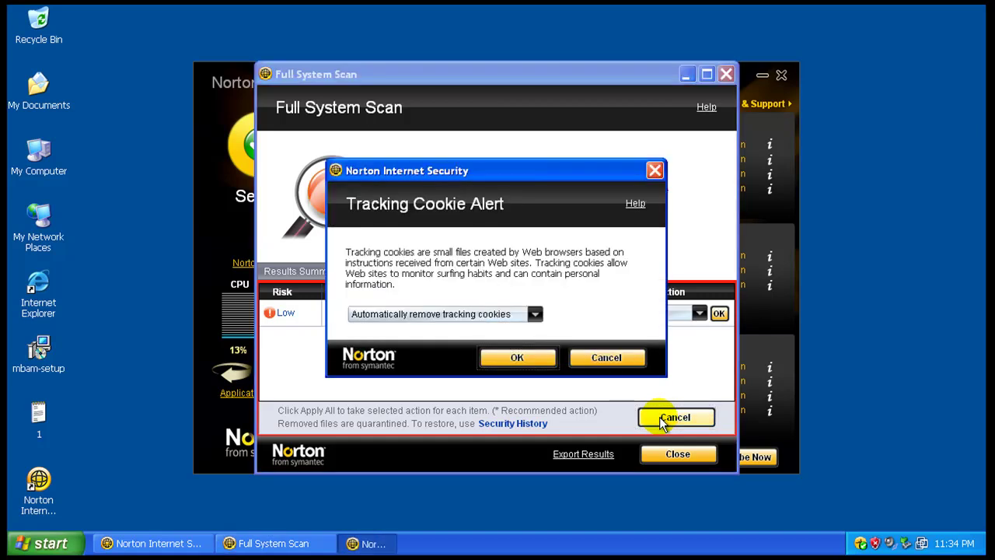
left_click(518, 360)
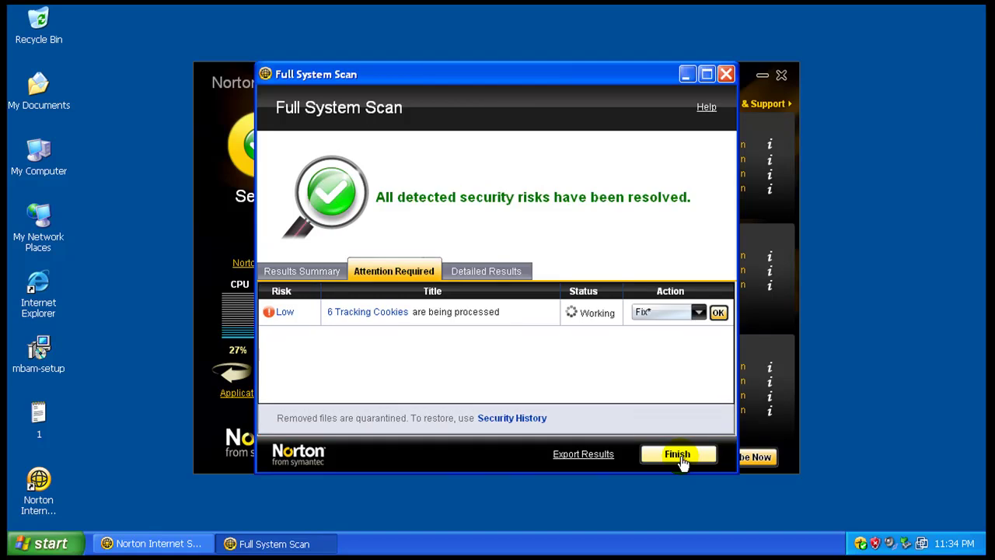
left_click(678, 456)
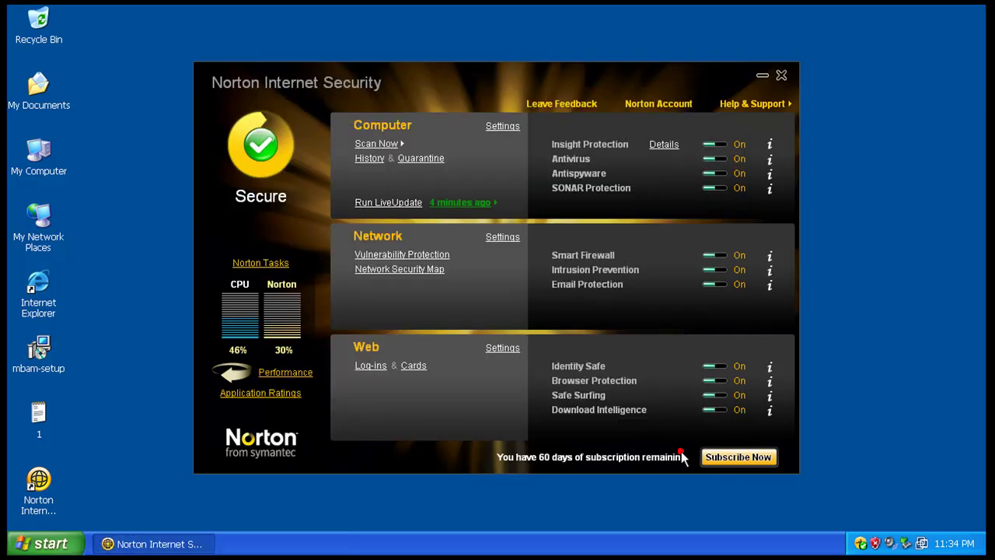
left_click(781, 75)
Launch mbam-setup from the desktop and move the NIS2010 installer icon beside the Norton Internet Security shortcut
double_click(40, 348)
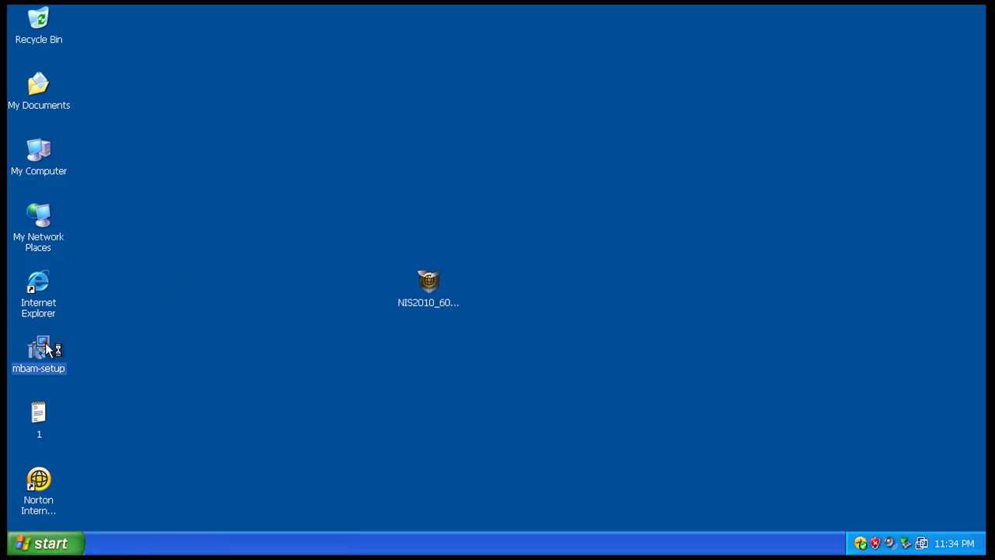
left_click_drag(387, 292, 100, 458)
left_click(541, 316)
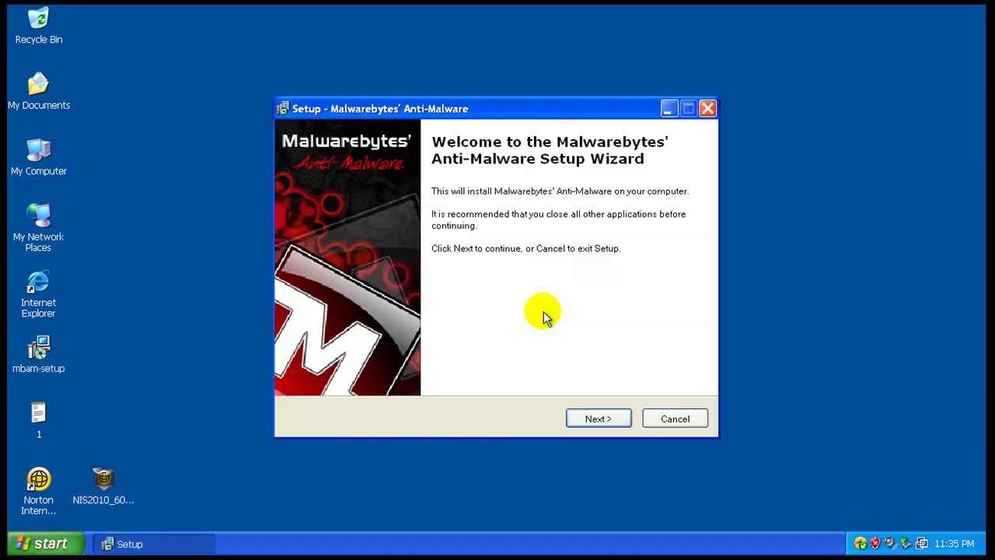
Accept the license agreement and install Malwarebytes' Anti-Malware with default options, updating and launching it on completion
left_click(620, 419)
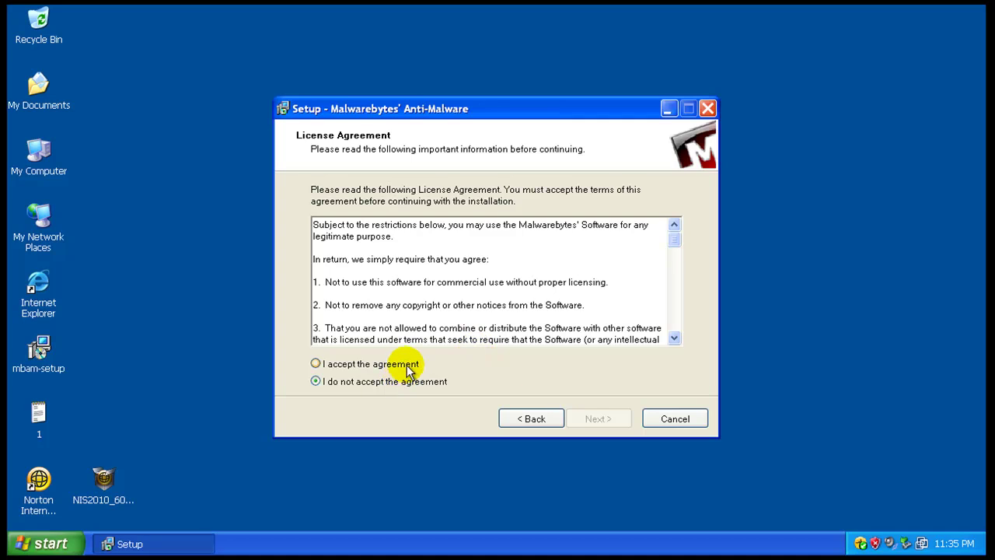
left_click(585, 420)
left_click(589, 418)
left_click(591, 418)
left_click(590, 418)
left_click(590, 419)
left_click(605, 413)
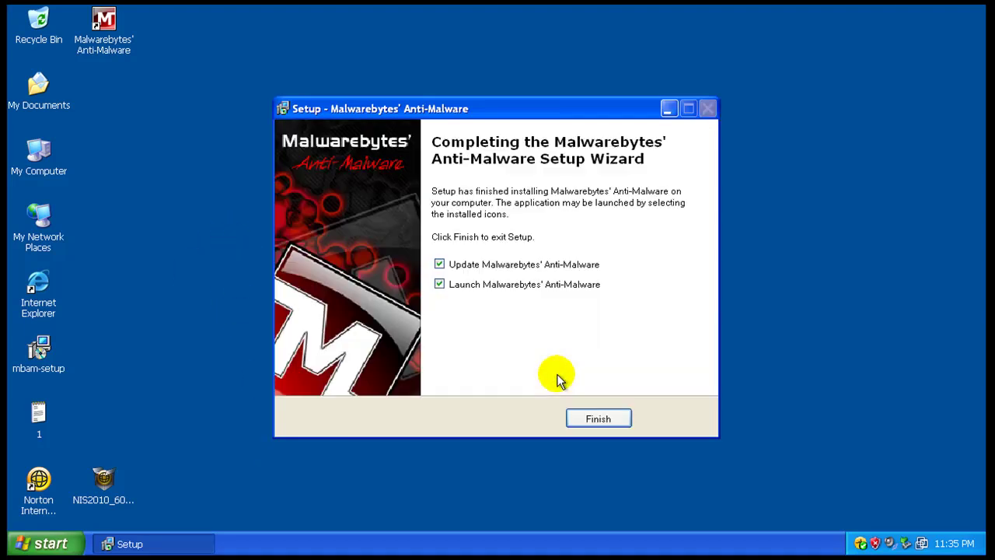
left_click(611, 420)
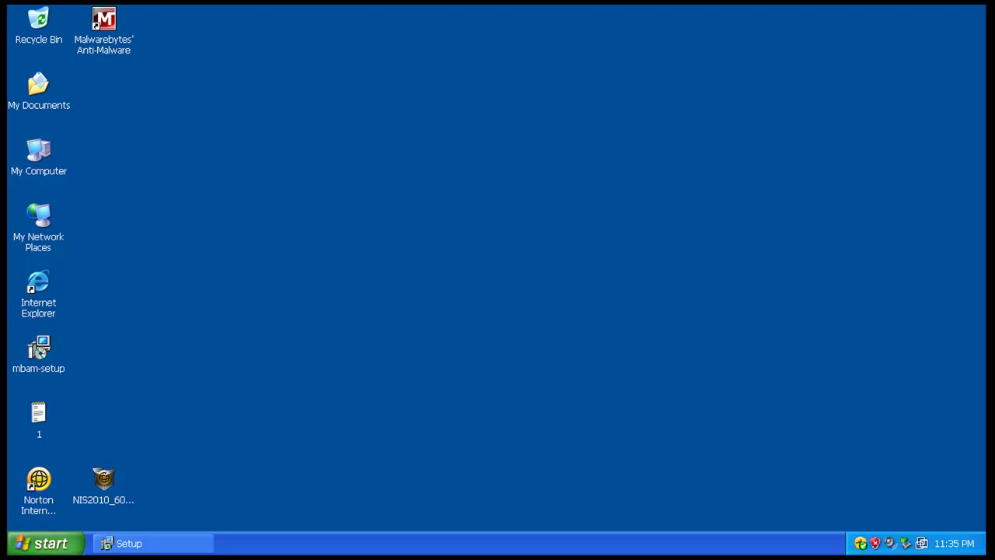
Perform a quick scan with Malwarebytes' Anti-Malware and close the scan log
left_click(514, 323)
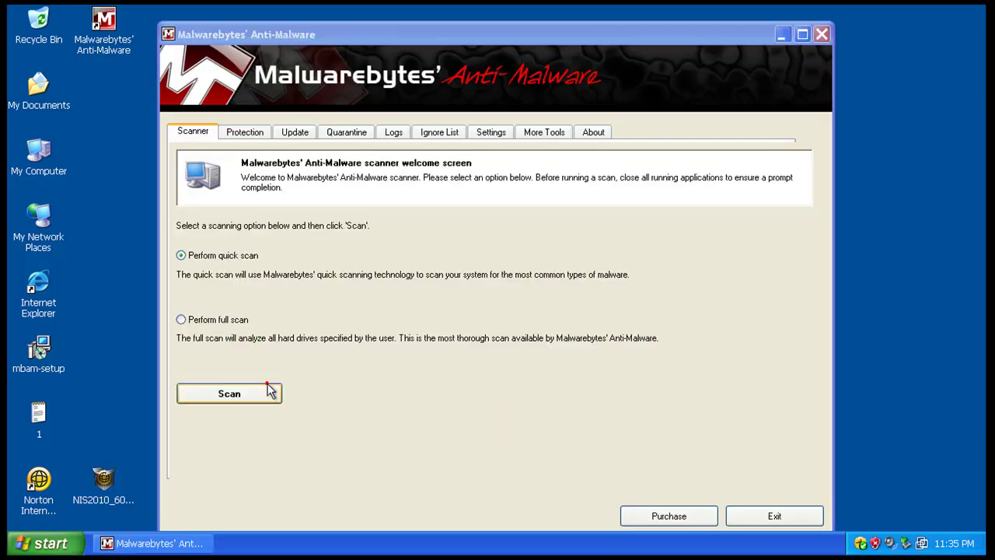
left_click(268, 390)
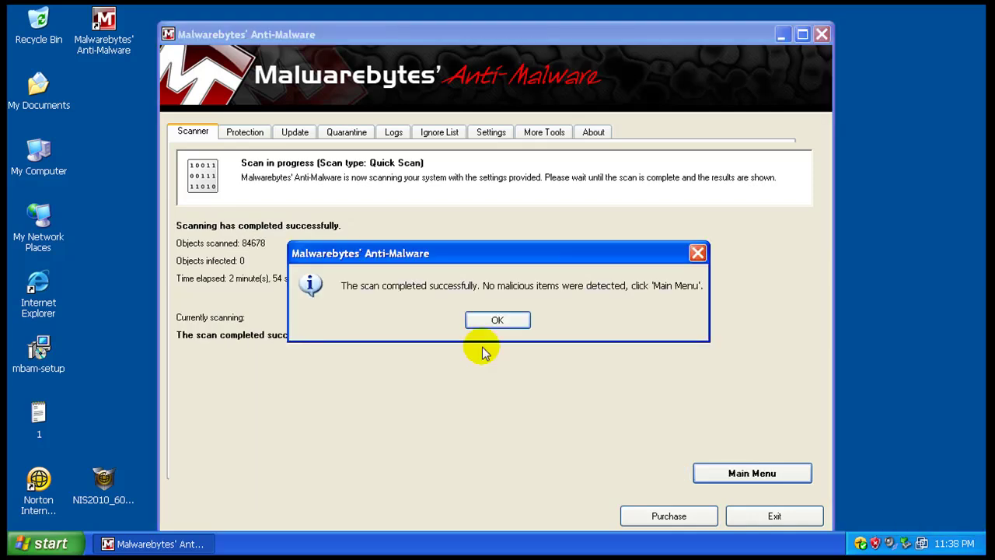
left_click(516, 322)
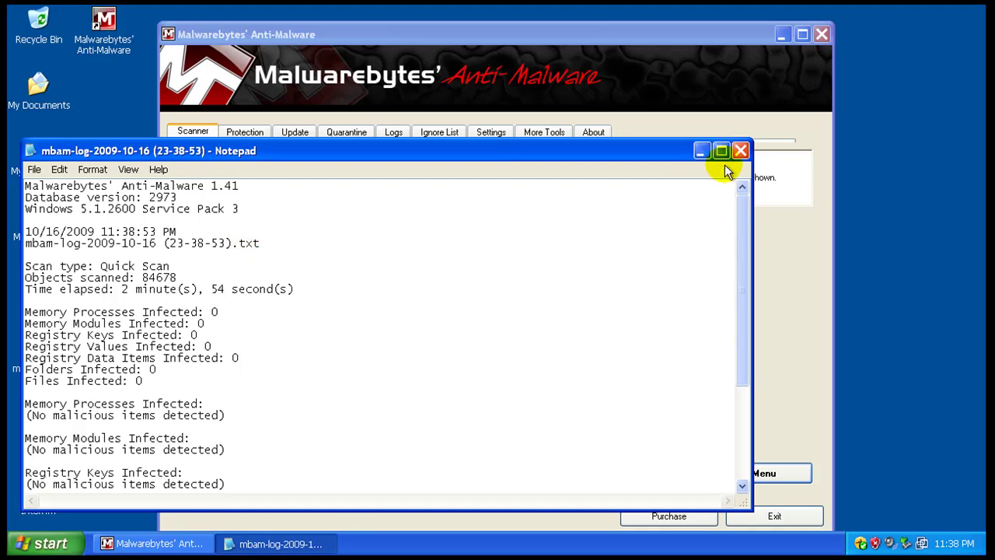
left_click(740, 151)
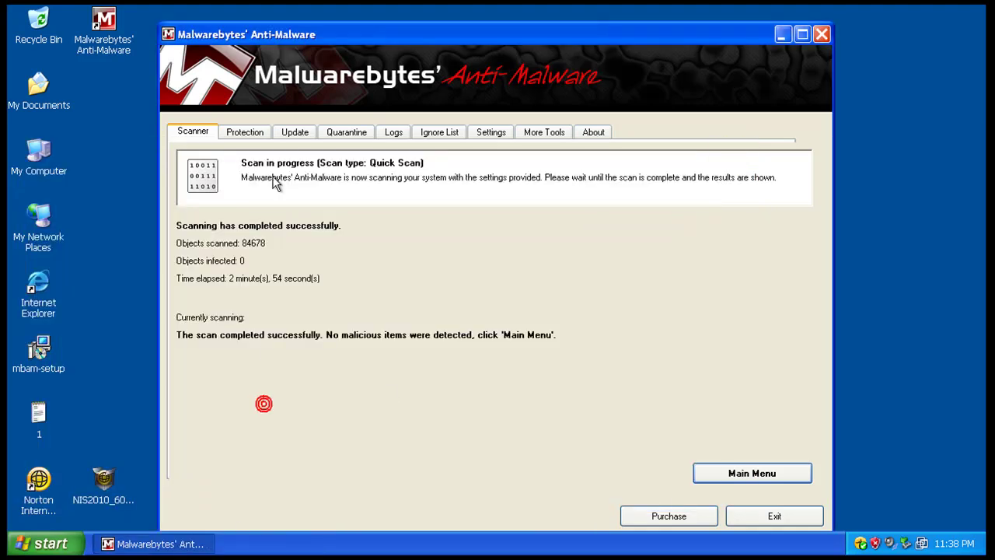
left_click_drag(307, 38, 311, 27)
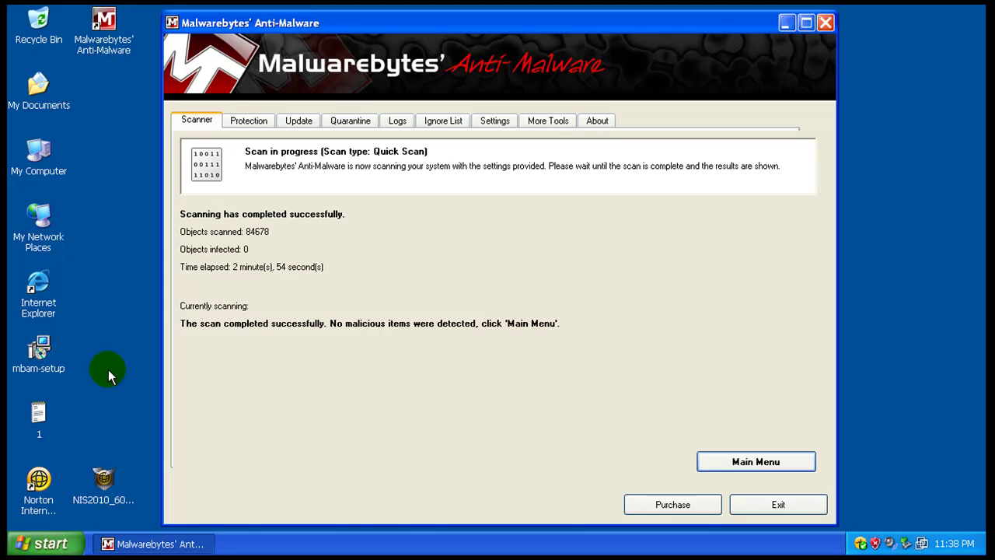
Examine the running processes sorted by image name in Windows Task Manager, closing it and Malwarebytes' Anti-Malware when done
right_click(288, 540)
left_click(332, 500)
left_click(104, 66)
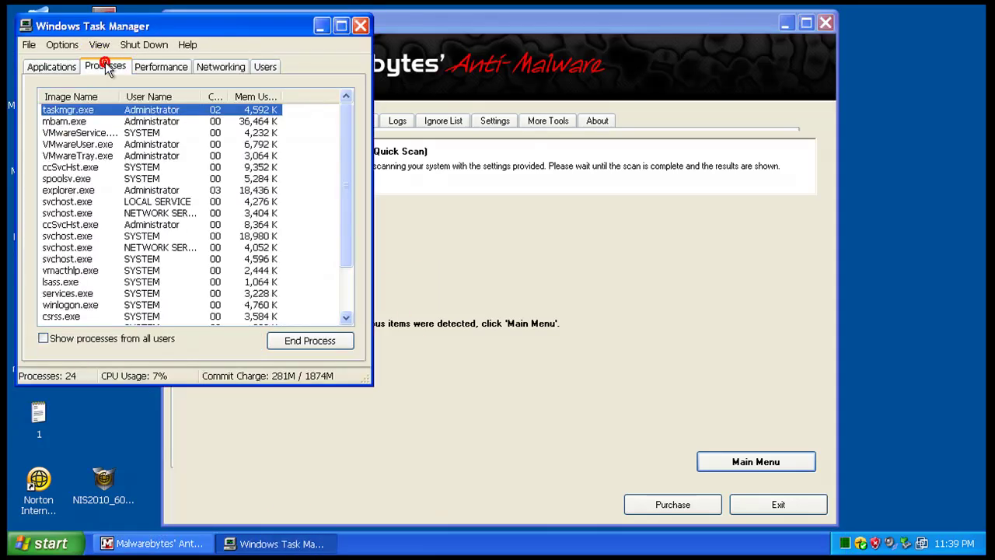
left_click(94, 104)
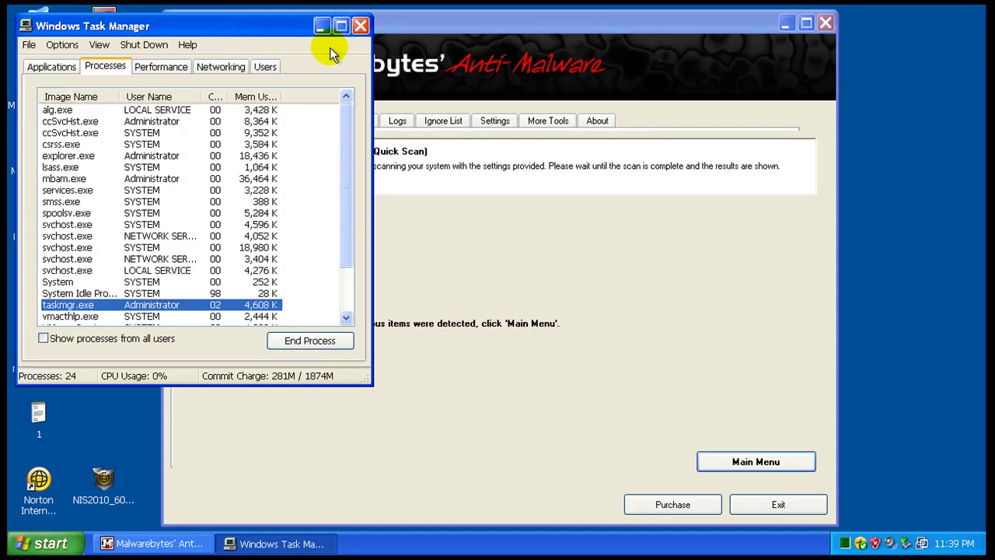
left_click(361, 26)
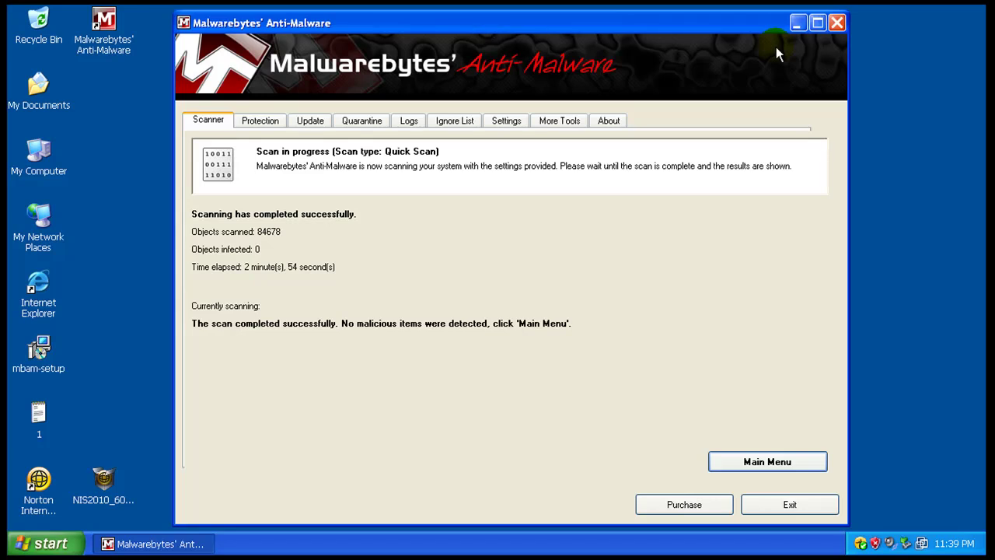
left_click(831, 24)
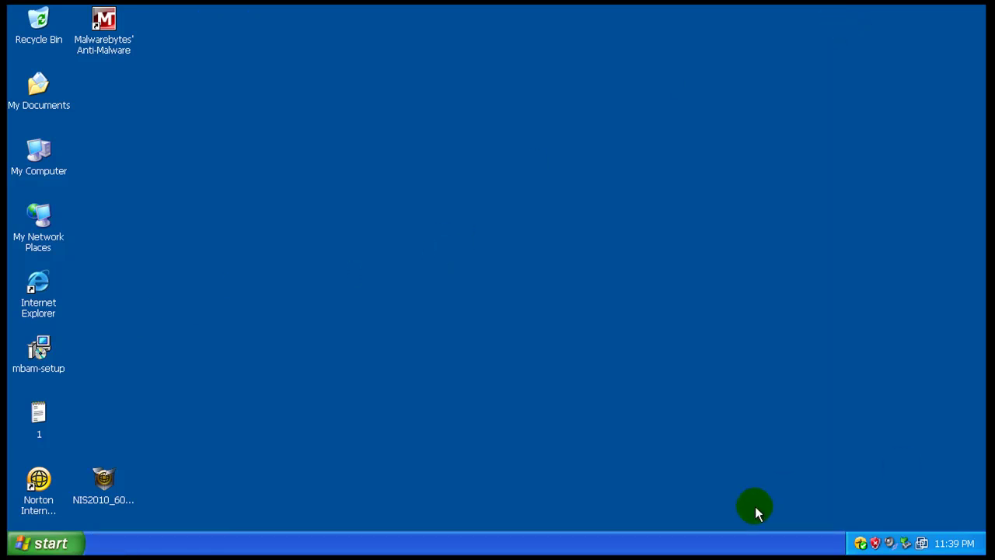
left_click(735, 542)
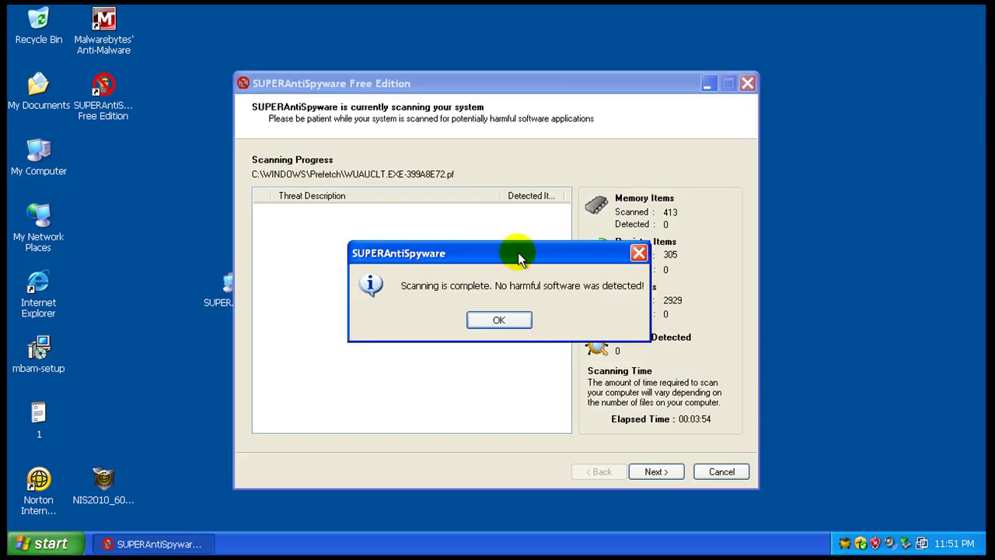
Dismiss the SUPERAntiSpyware scan report, exit the program completely and move its installer icon below its desktop shortcut
left_click(512, 320)
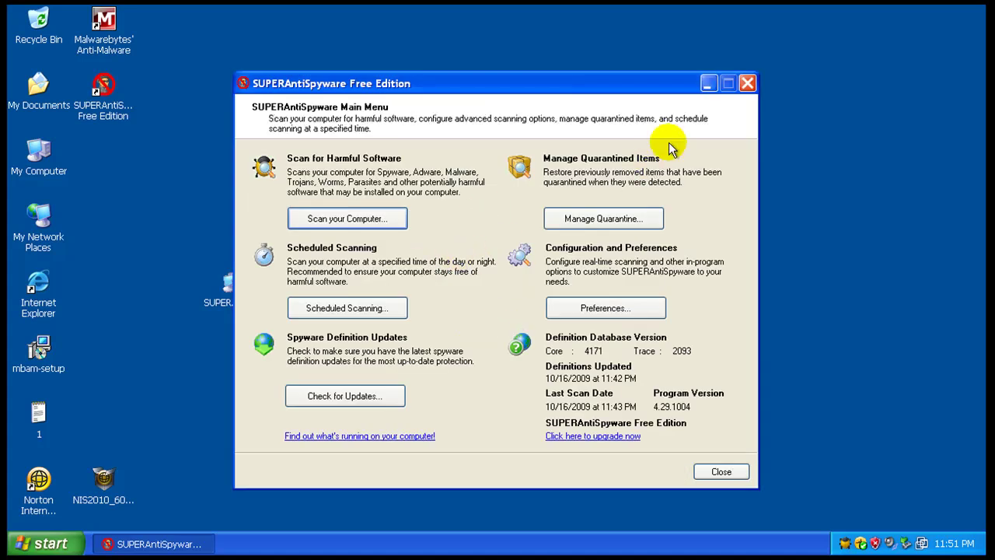
left_click(747, 84)
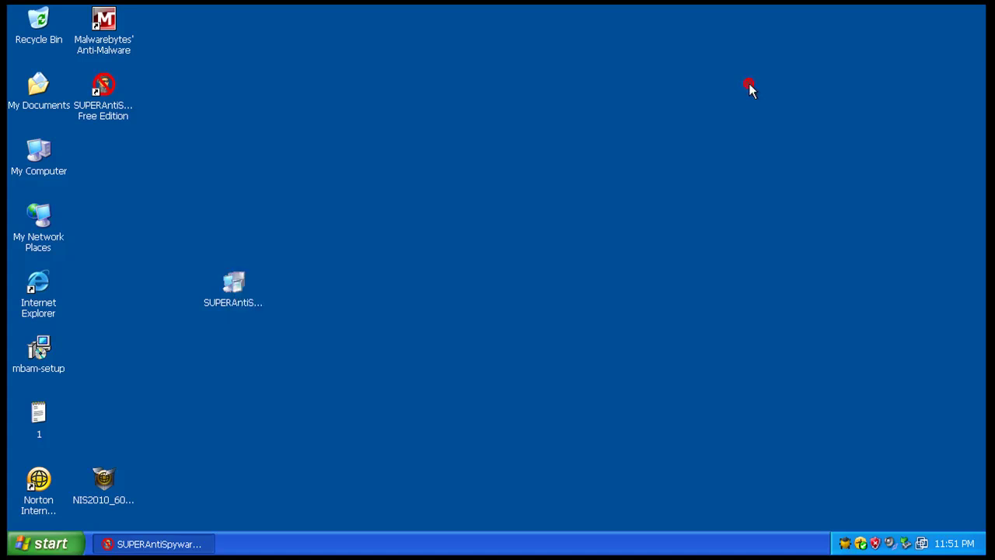
right_click(845, 542)
left_click(833, 527)
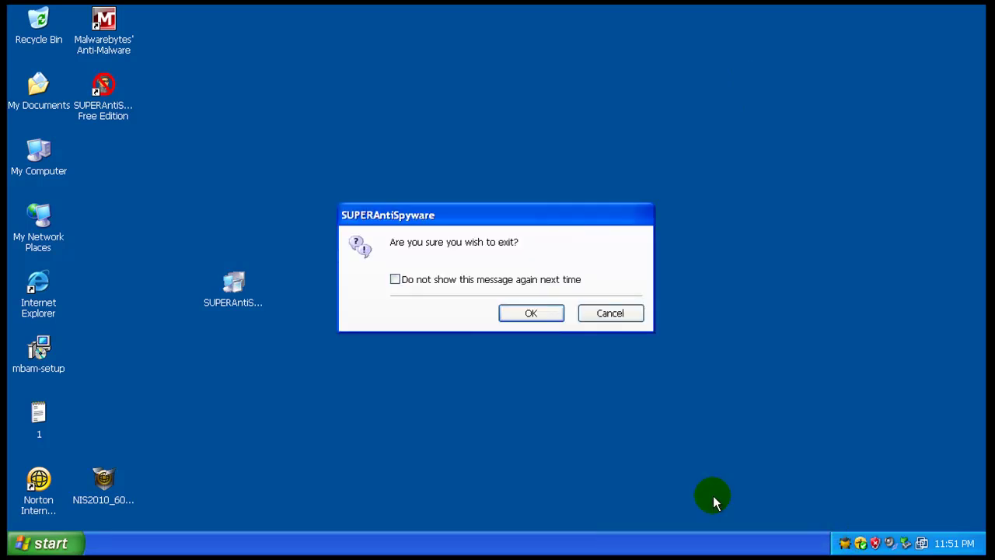
left_click(553, 313)
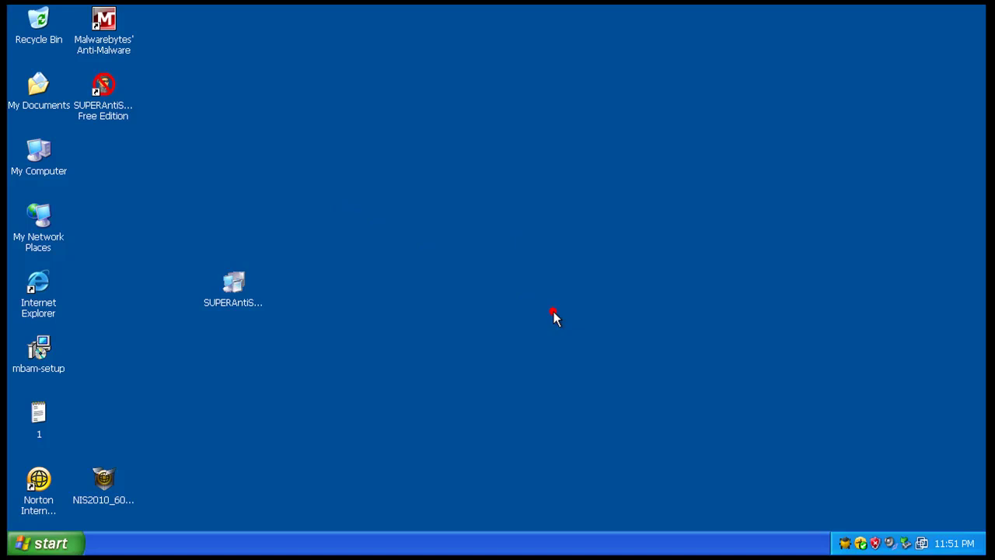
left_click_drag(251, 294, 124, 168)
left_click(276, 169)
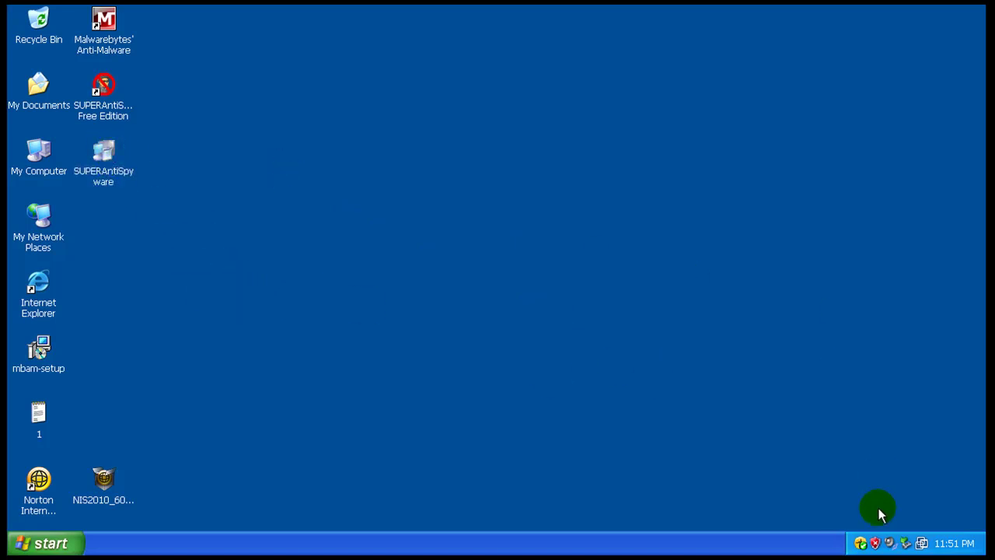
Open Norton Internet Security from its running background program and close the Norton account web page
double_click(861, 542)
left_click(722, 419)
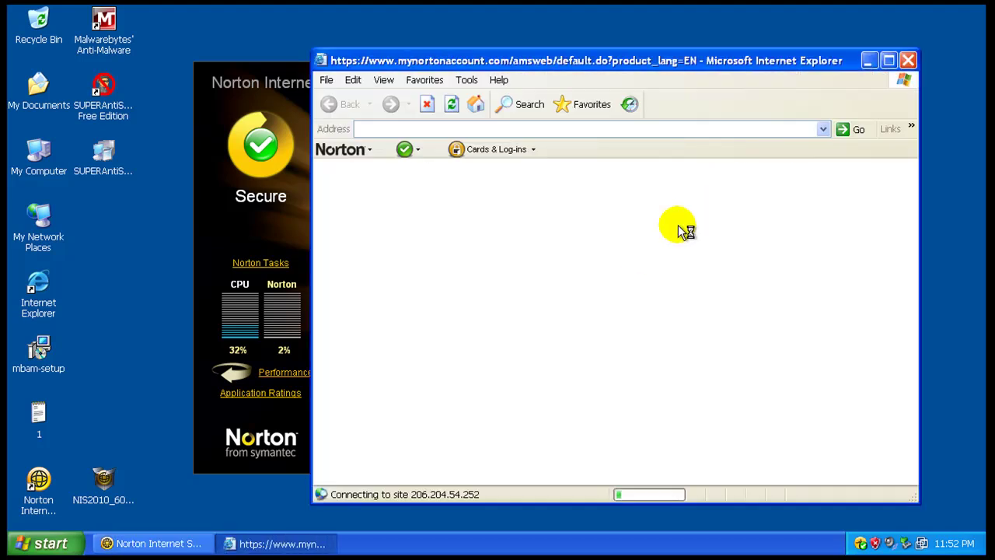
left_click(907, 60)
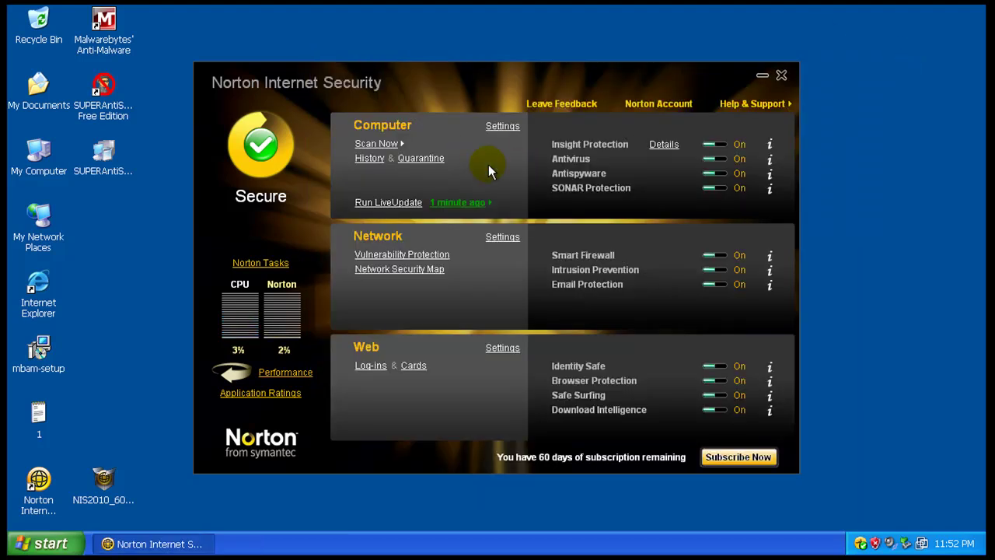
Review Norton's Computer Settings from computer scans to real-time protection and updates, accept them and close the Norton window
left_click(504, 127)
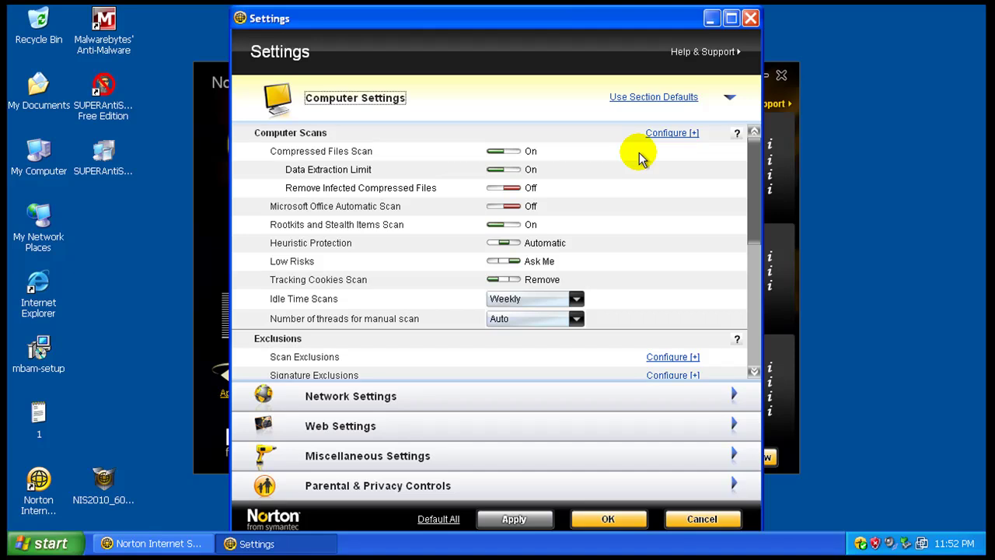
scroll(634, 163, "down", 4)
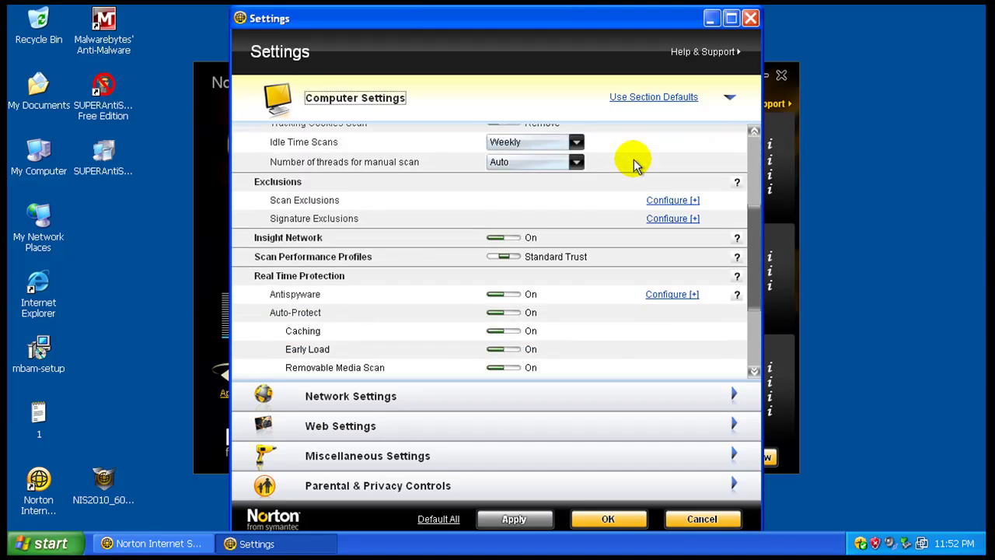
scroll(634, 164, "down", 3)
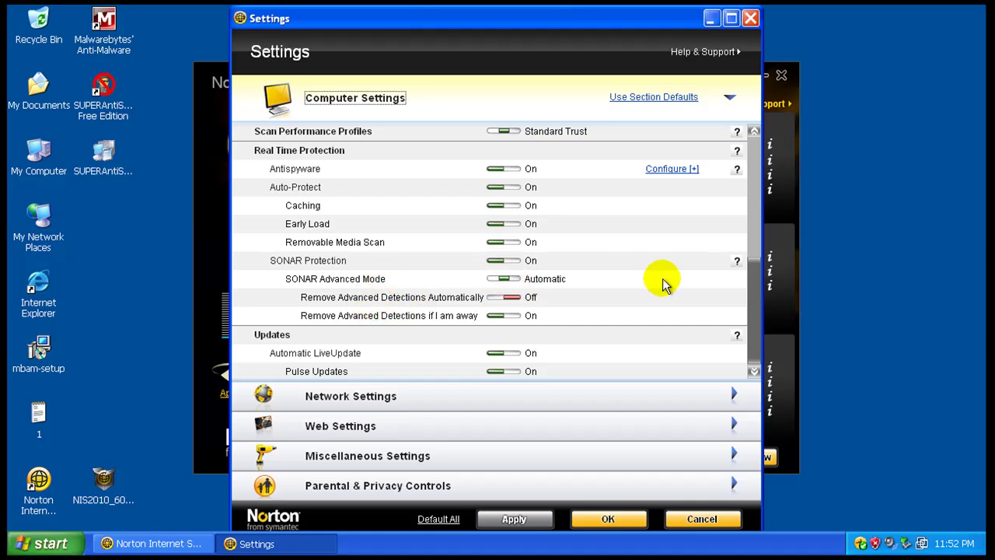
left_click(627, 521)
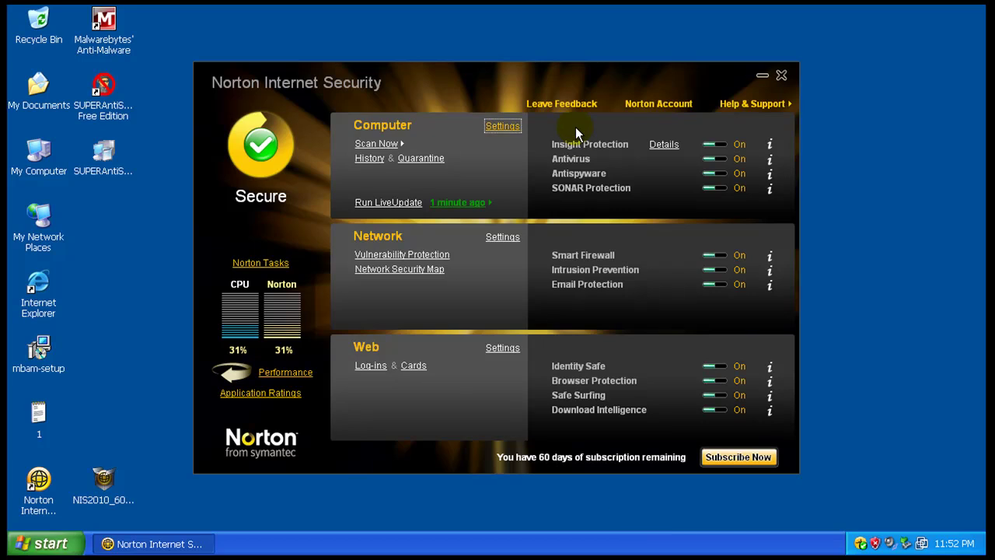
left_click(781, 77)
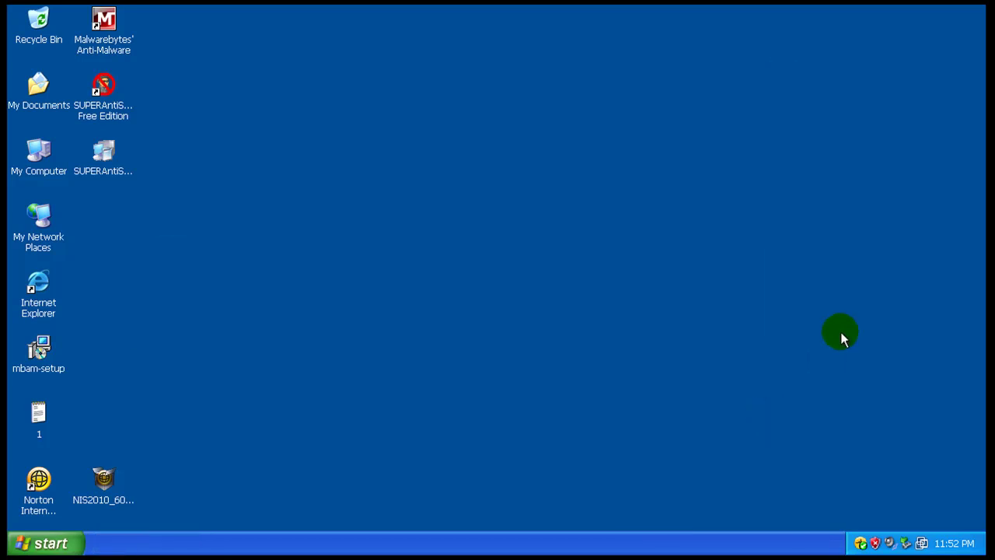
Open Windows Task Manager, sort the processes by image name and check the memory use of both ccSvcHst.exe processes
left_click(395, 359)
right_click(322, 547)
left_click(355, 505)
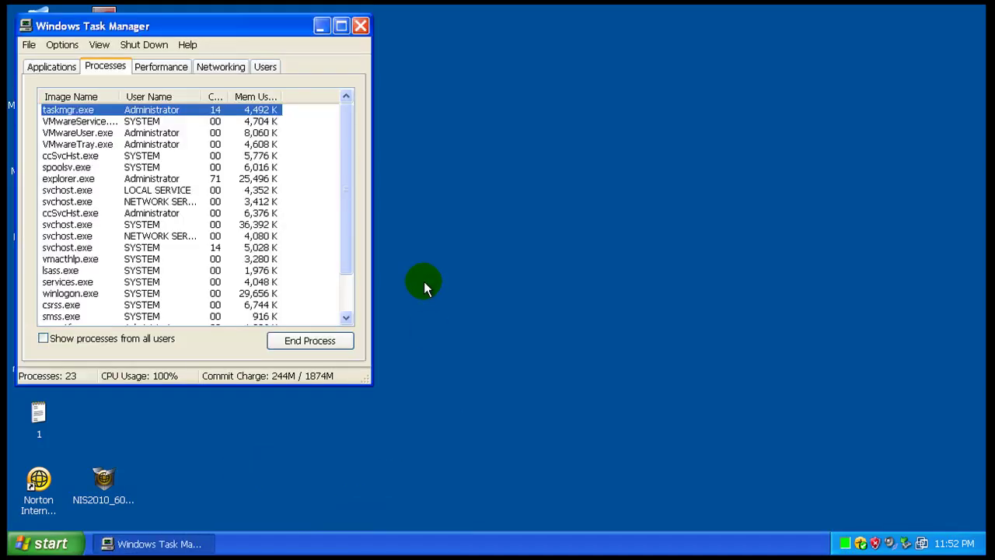
left_click(98, 96)
left_click(86, 122)
left_click(86, 134)
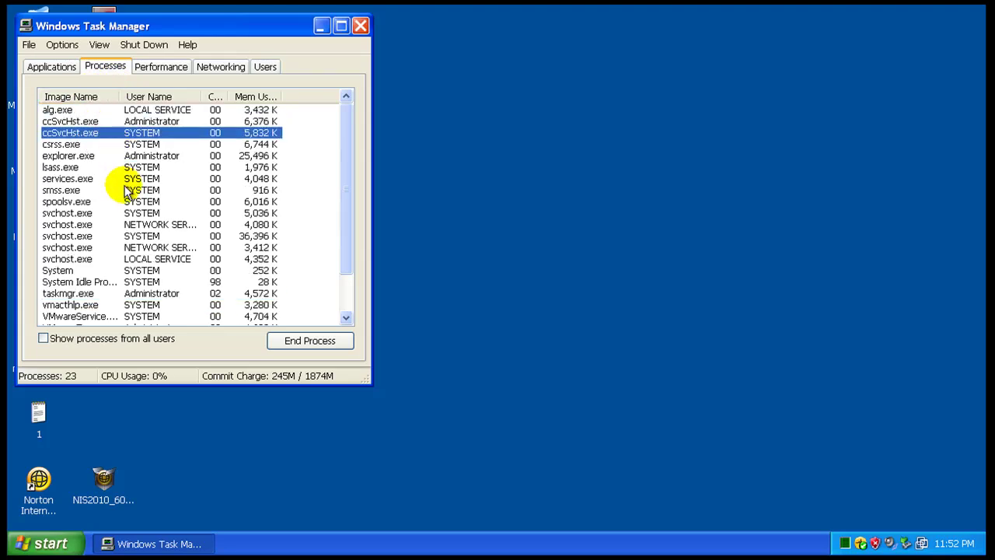
Show processes from all users, examine the full list and both ccSvcHst.exe entries again, and close Task Manager
scroll(124, 214, "down", 2)
left_click(43, 338)
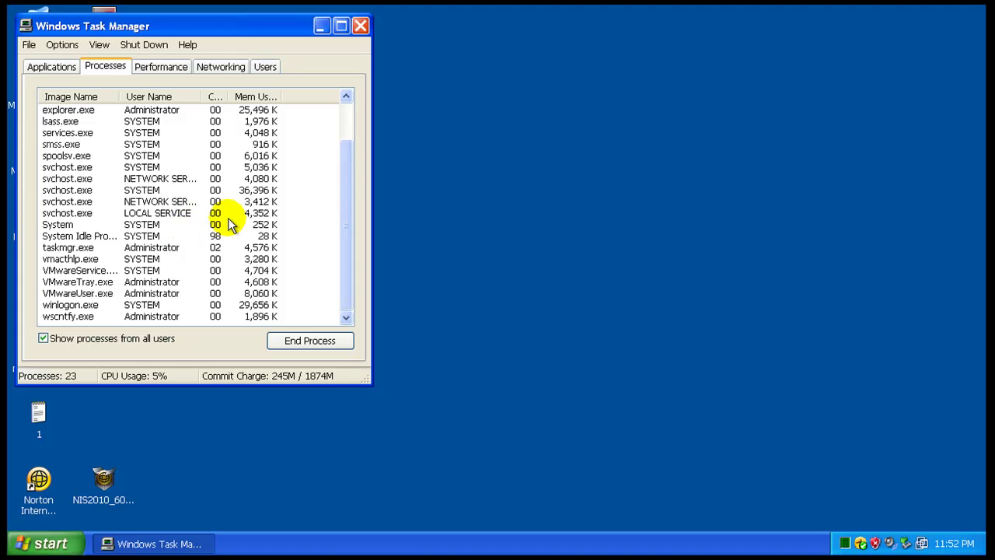
left_click_drag(342, 214, 371, 151)
left_click(88, 122)
left_click(89, 133)
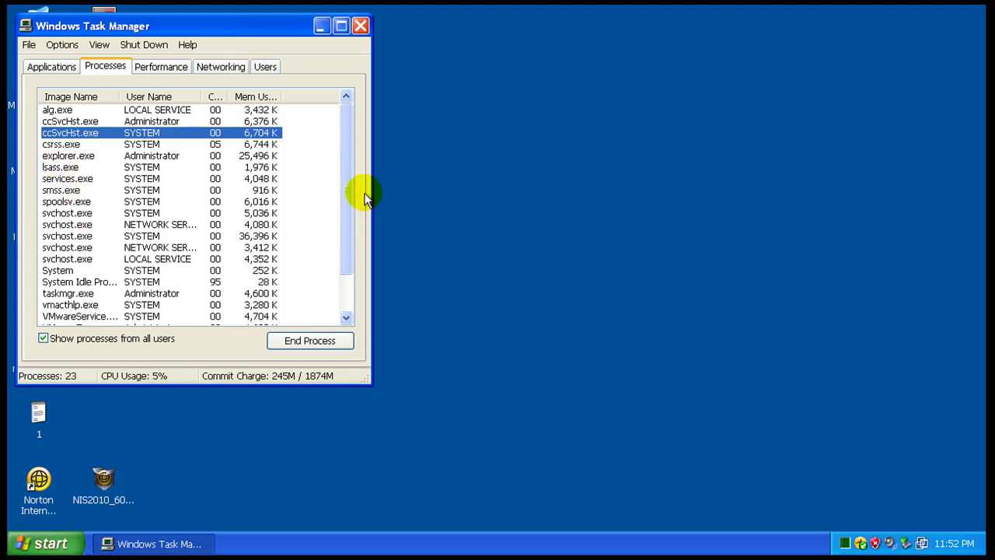
left_click_drag(350, 199, 342, 240)
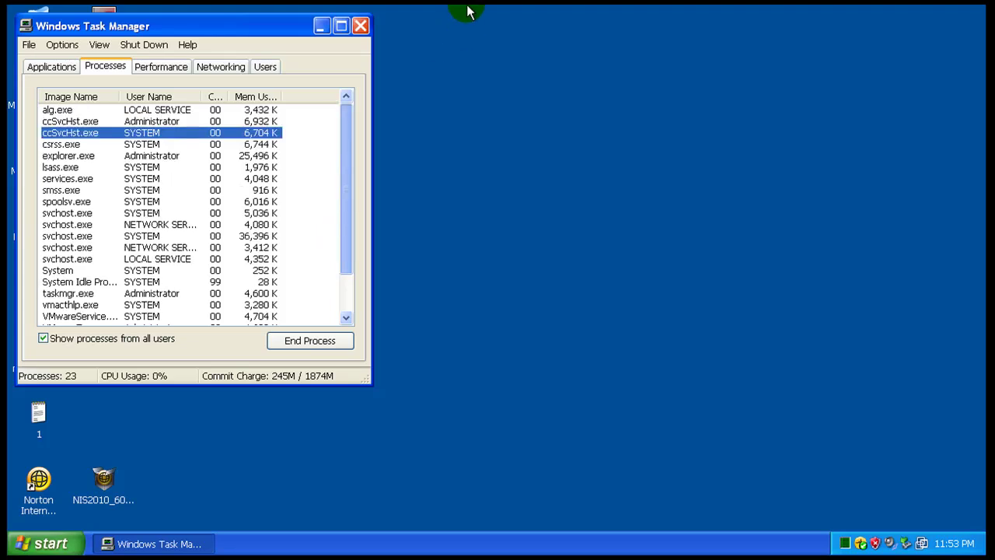
left_click(362, 31)
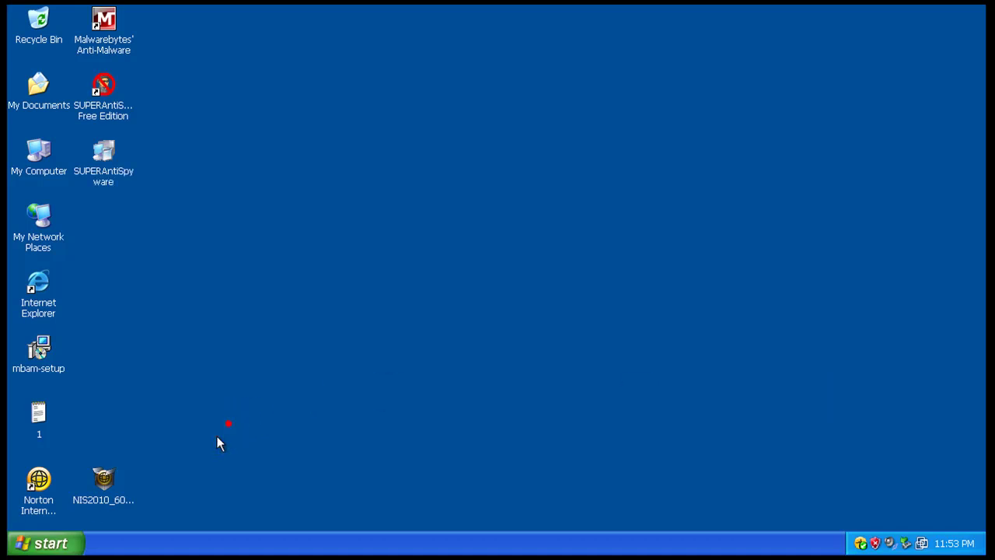
Move the NIS2010_60dayTMD installer icon directly below the SUPERAntiSpyware installer on the desktop
left_click_drag(92, 504, 124, 233)
left_click(237, 245)
left_click_drag(192, 250, 125, 226)
left_click(258, 227)
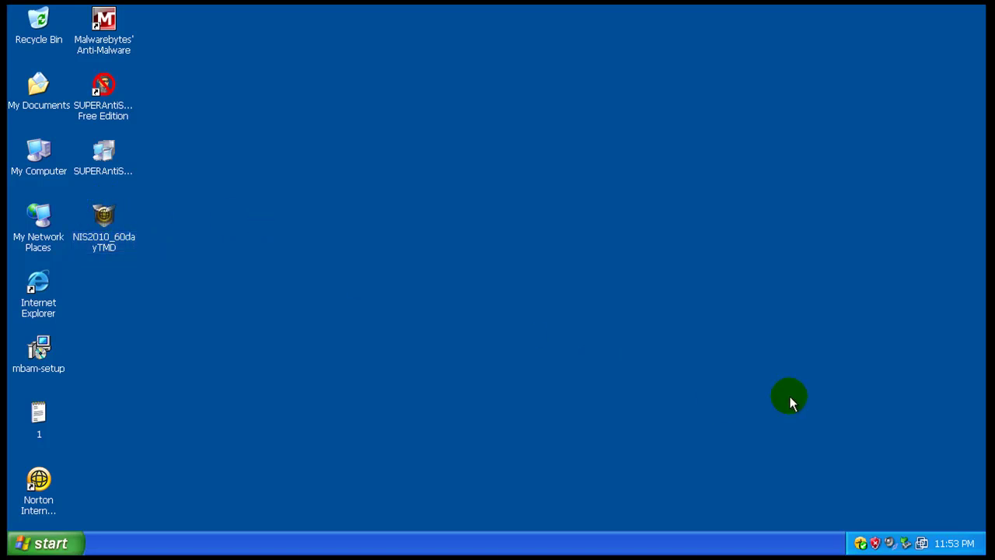